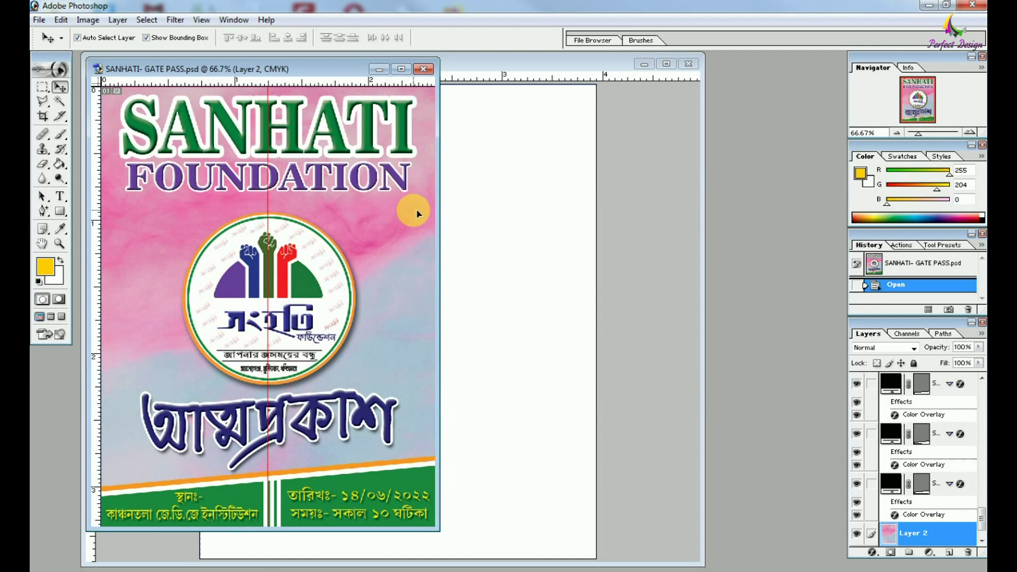
Drag the styled SANHATI title layer from the gate pass onto the BLOOD WARRIOR canvas.
left_click_drag(376, 140, 518, 163)
Bring the FOUNDATION text and the round logo into BLOOD WARRIOR, placing the logo beside SANHATI.
left_click_drag(498, 67, 659, 57)
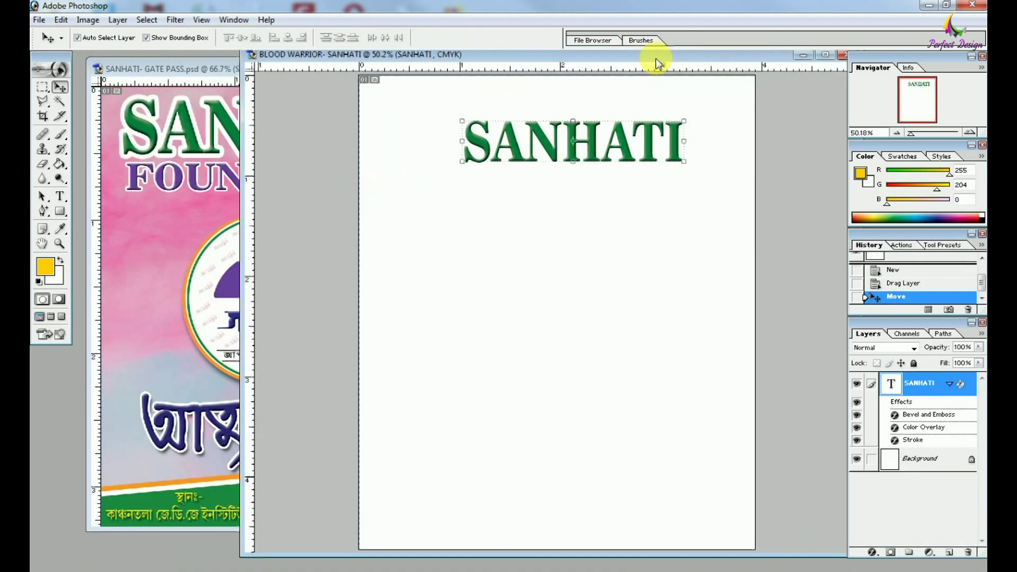
left_click(243, 171)
left_click_drag(243, 170, 647, 148)
left_click(592, 339)
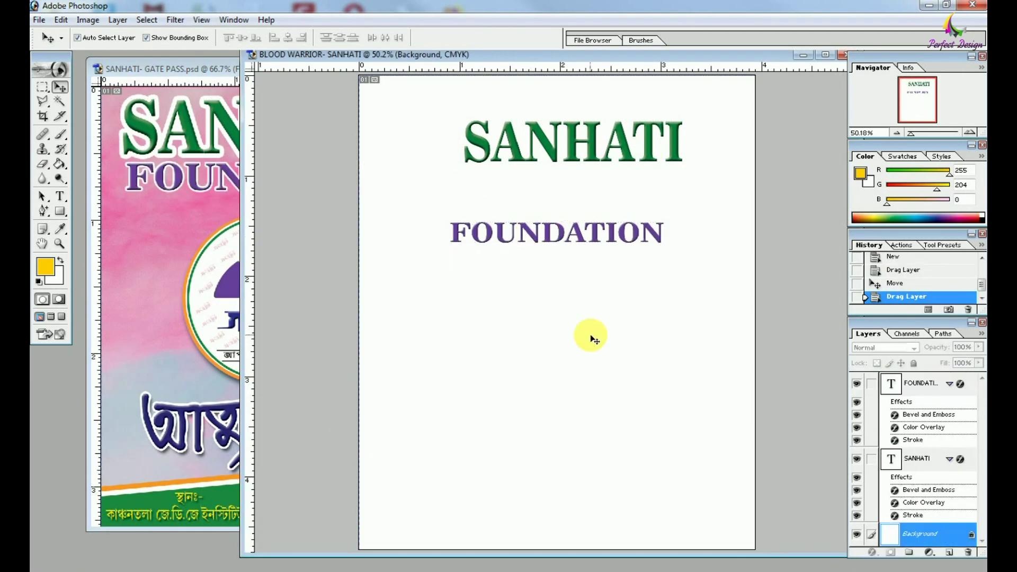
left_click_drag(225, 297, 350, 169)
left_click_drag(419, 159, 413, 154)
Shrink the logo to about 70% and raise SANHATI level with it.
key("ctrl+t")
left_click_drag(495, 225, 469, 177)
key("Return")
left_click_drag(392, 167, 387, 170)
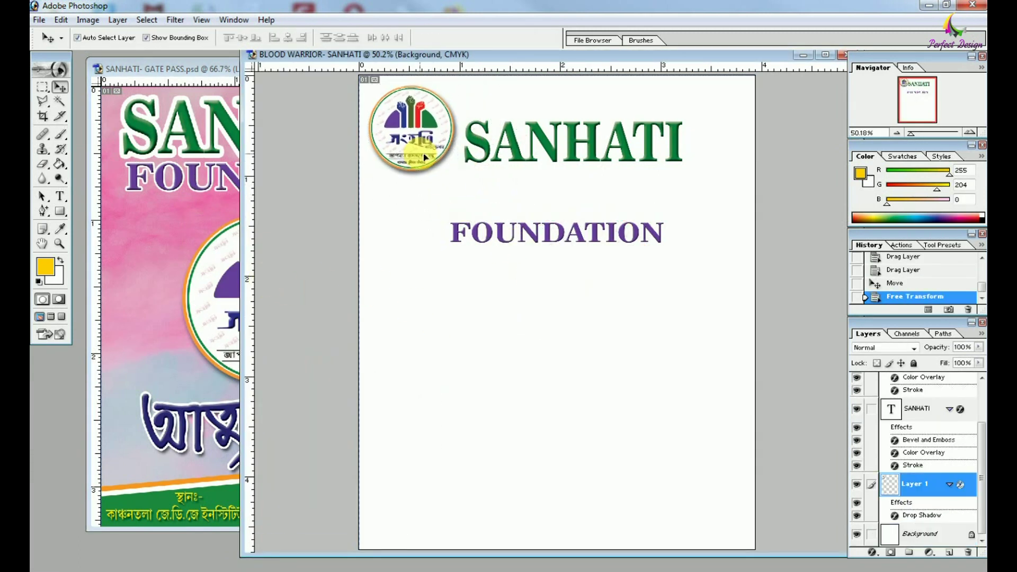
left_click_drag(542, 143, 557, 124)
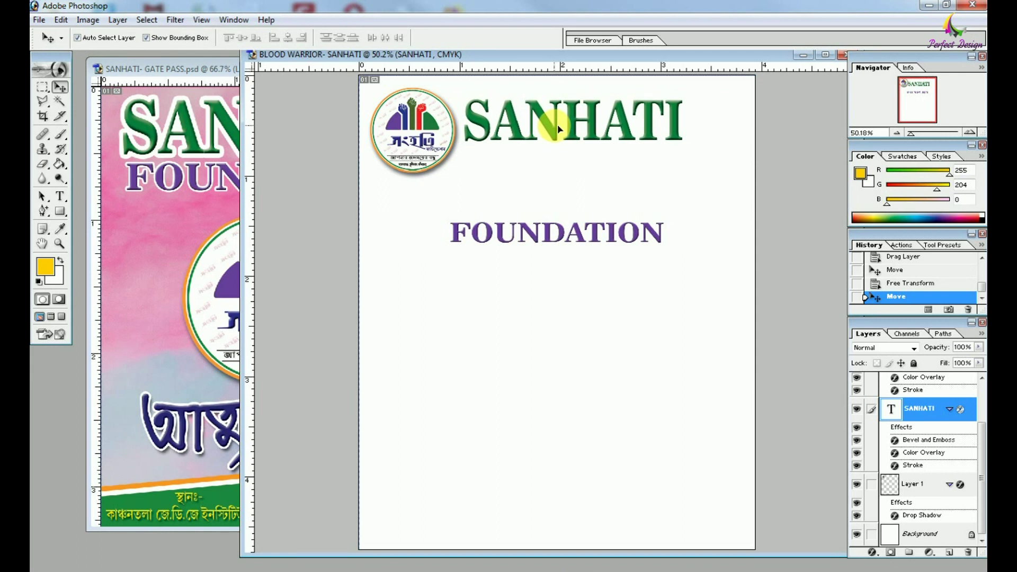
left_click_drag(624, 130, 627, 123)
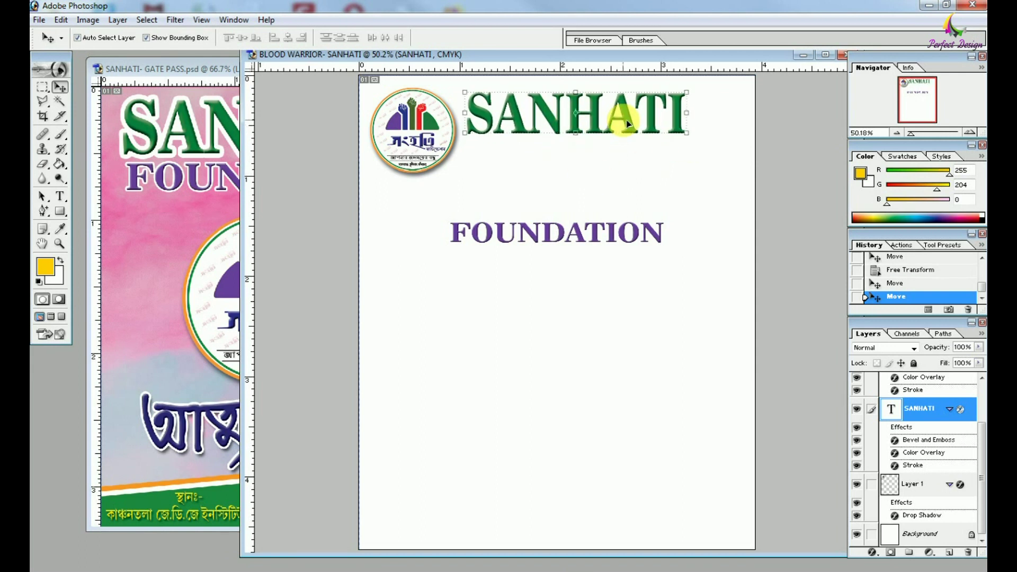
Scale the logo down further and move SANHATI next to it, squeezed narrower.
left_click(447, 150)
left_click_drag(455, 174, 427, 145)
key("Return")
left_click(517, 119)
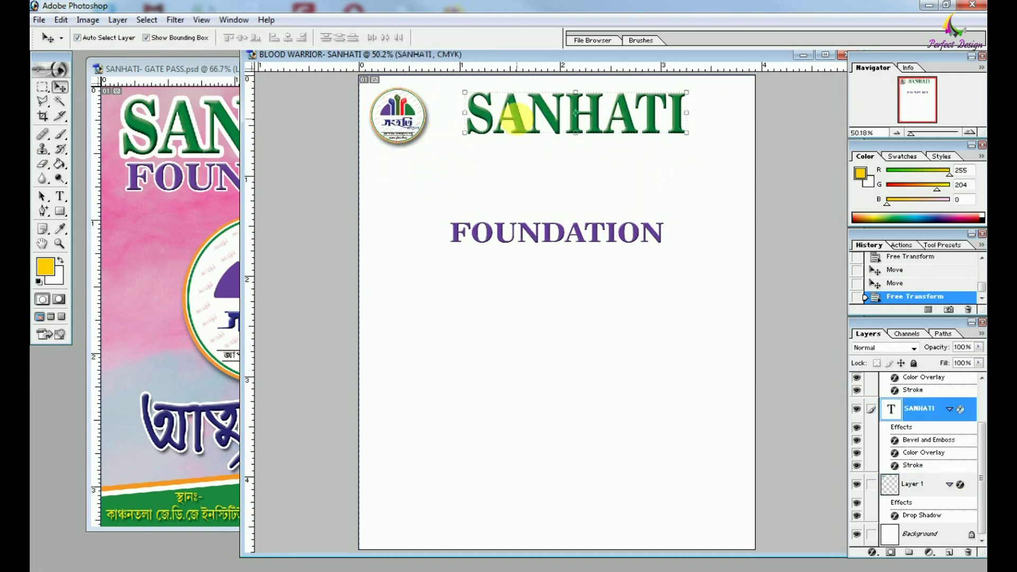
left_click_drag(516, 119, 486, 118)
left_click_drag(657, 133, 595, 136)
key("Return")
Move FOUNDATION up beside SANHATI and squeeze it narrower.
left_click(585, 241)
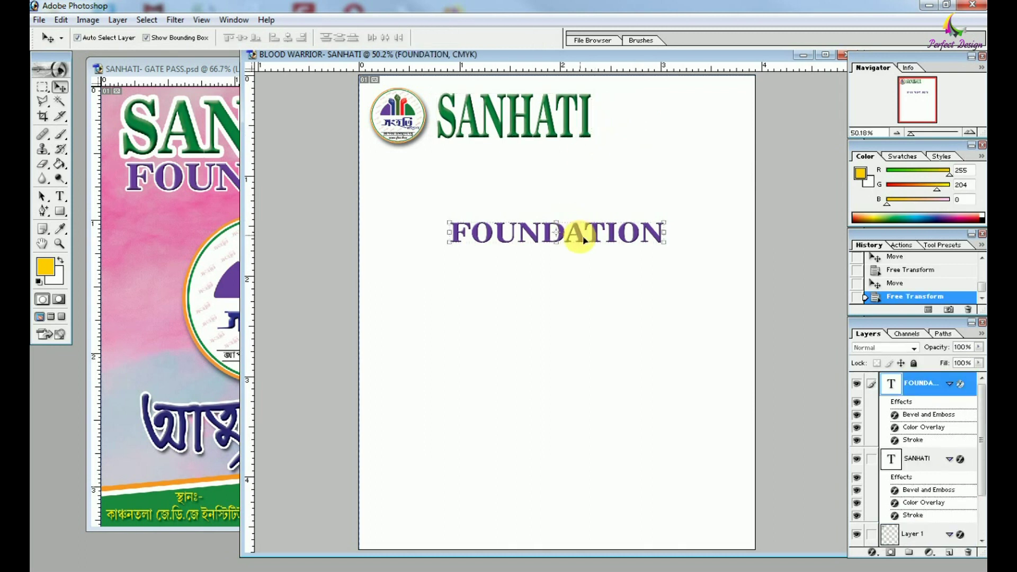
left_click_drag(585, 240, 620, 126)
key("ctrl+alt+i")
left_click(738, 175)
key("ctrl+t")
left_click_drag(488, 123, 754, 140)
key("Return")
Enlarge FOUNDATION and nudge it into its final spot in the header row.
key("ctrl+t")
key("Return")
key("Up")
key("Up")
key("Up")
key("Right")
key("Right")
key("Right")
left_click(568, 268)
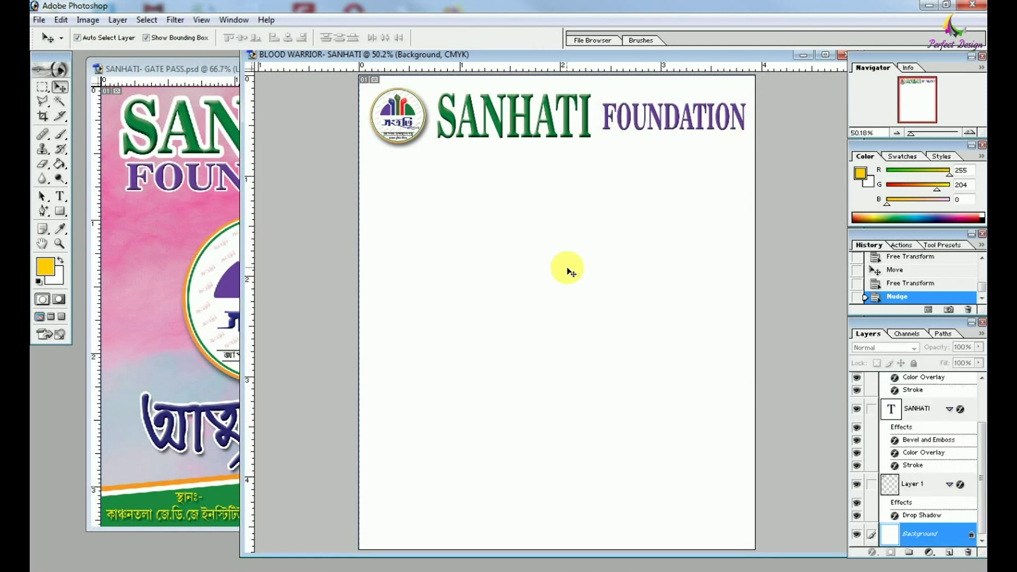
Draw a custom-shape heart in the middle of the page and give it a red colour overlay.
left_click_drag(60, 211, 95, 277)
left_click(318, 38)
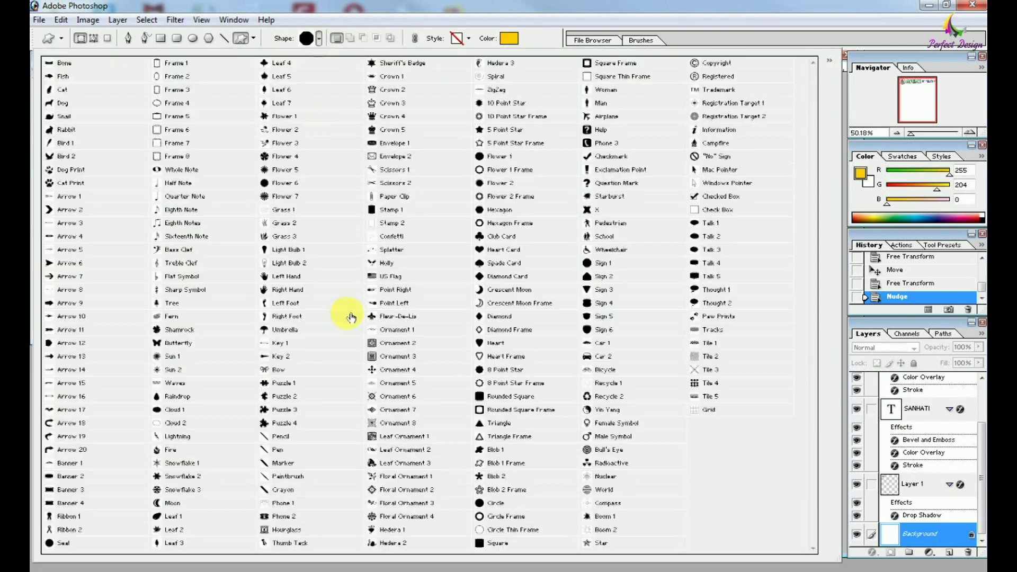
left_click_drag(839, 559, 633, 425)
left_click_drag(483, 246, 649, 437)
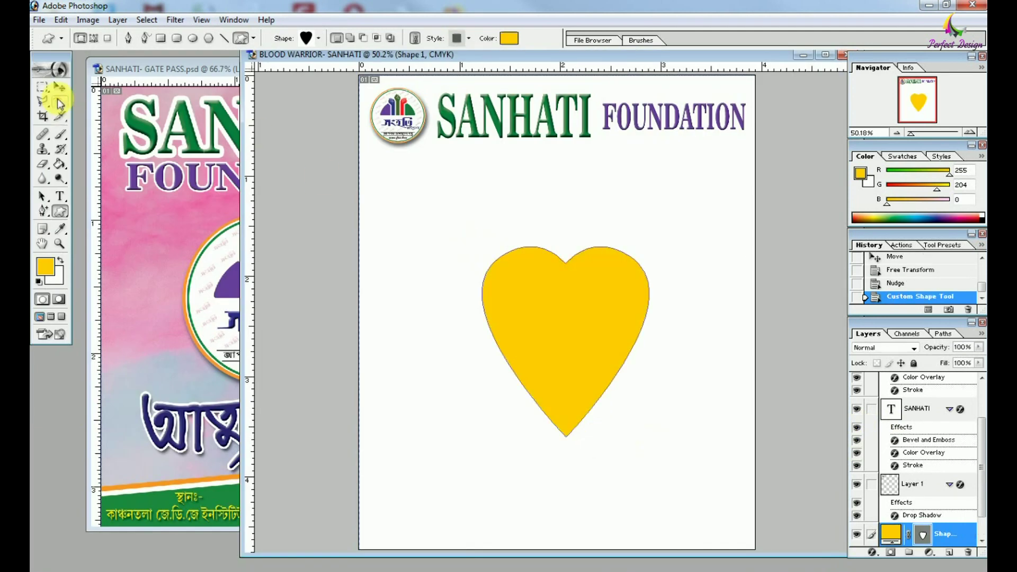
left_click(60, 87)
left_click(872, 553)
left_click(894, 494)
Move the heart up and left and enlarge it.
key("Return")
left_click_drag(575, 332, 554, 313)
key("ctrl+t")
left_click_drag(630, 419, 613, 359)
Copy the SANHATI title into the heart and retype it as BLOOD.
left_click_drag(515, 117, 604, 238)
key("t")
left_click(545, 285)
key("ctrl+a")
type("BLOOD")
key("ctrl+Return")
Duplicate the BLOOD text, retype it as WARRIOR, and place it below BLOOD.
key("v")
key("t")
double_click(592, 290)
type("WARRIOR")
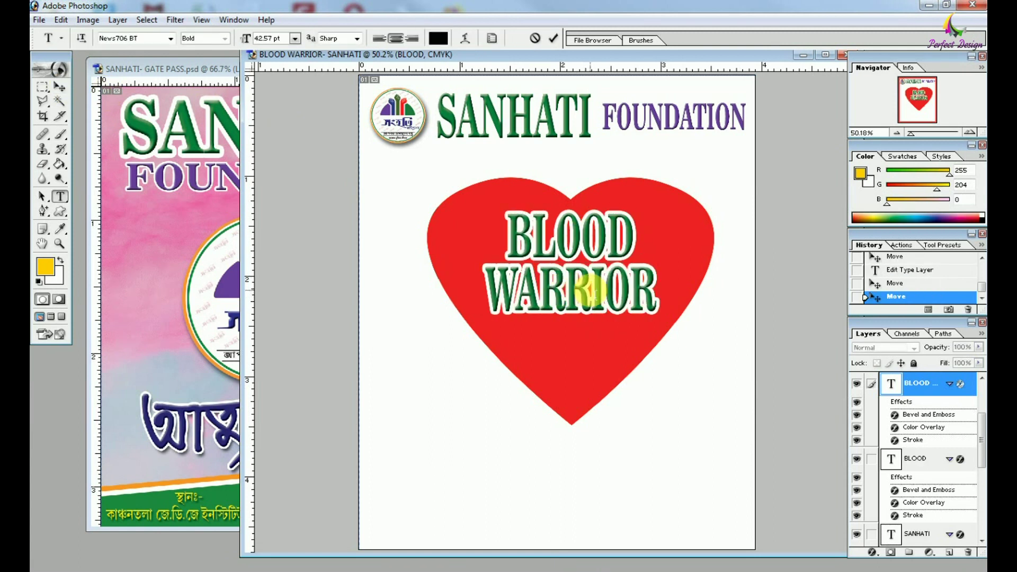
key("ctrl+Return")
key("v")
left_click_drag(586, 288, 586, 304)
Give WARRIOR FOUNDATION's purple style and widen the BLOOD text.
left_click(700, 127)
left_click(627, 329)
left_click(629, 261)
left_click_drag(634, 260, 649, 263)
key("Return")
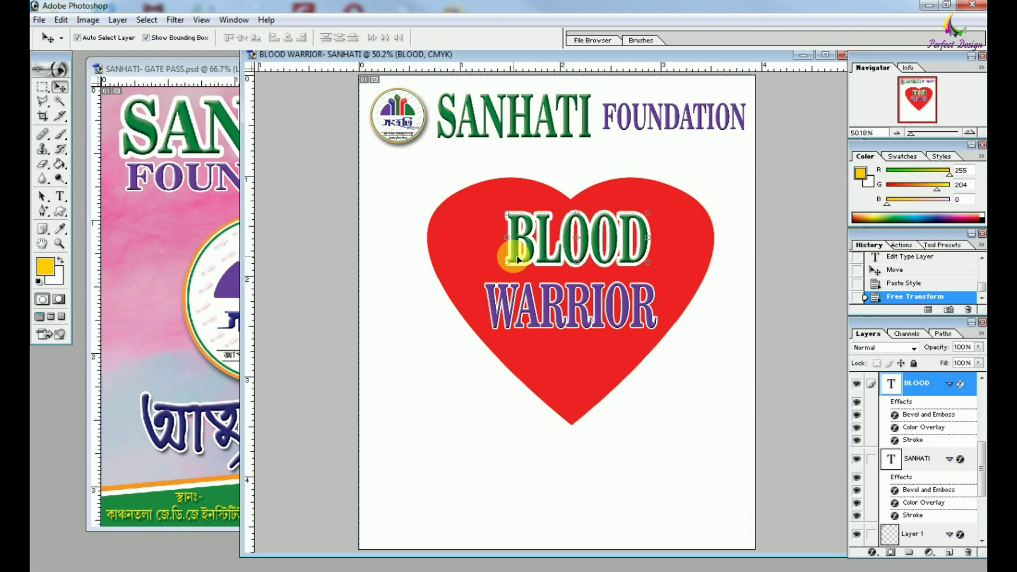
left_click(665, 428)
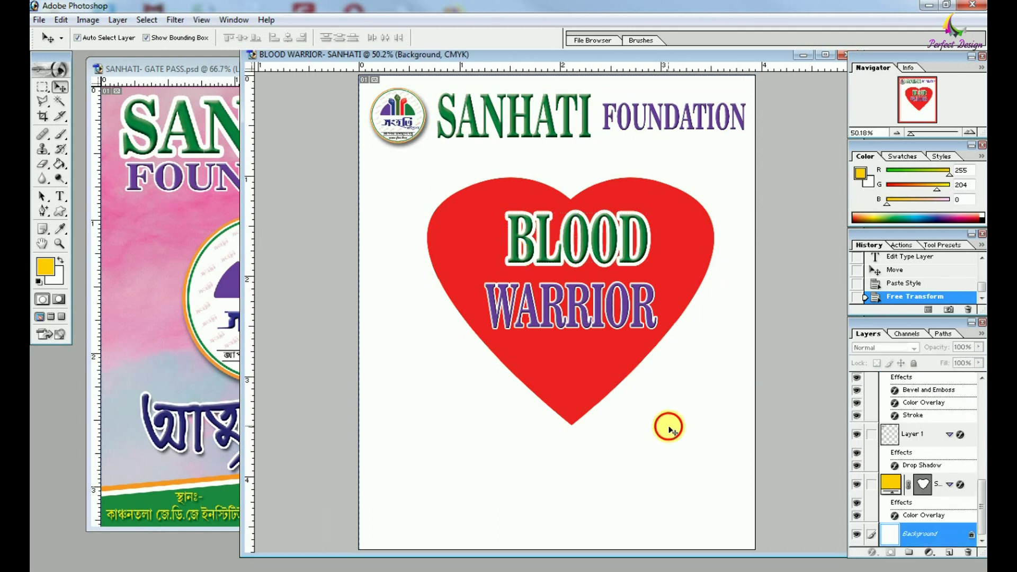
Shrink the heart and add guides at the page's vertical centre and the heart's centre.
left_click(678, 424)
left_click_drag(711, 427, 708, 415)
left_click_drag(428, 416, 436, 414)
key("Return")
left_click(371, 452)
key("ctrl+a")
left_click_drag(250, 451, 557, 450)
left_click_drag(625, 66, 663, 313)
key("ctrl+d")
Shrink the heart again and centre it on the guides.
left_click(688, 198)
key("ctrl+t")
left_click_drag(702, 200, 683, 220)
key("Return")
key("Right")
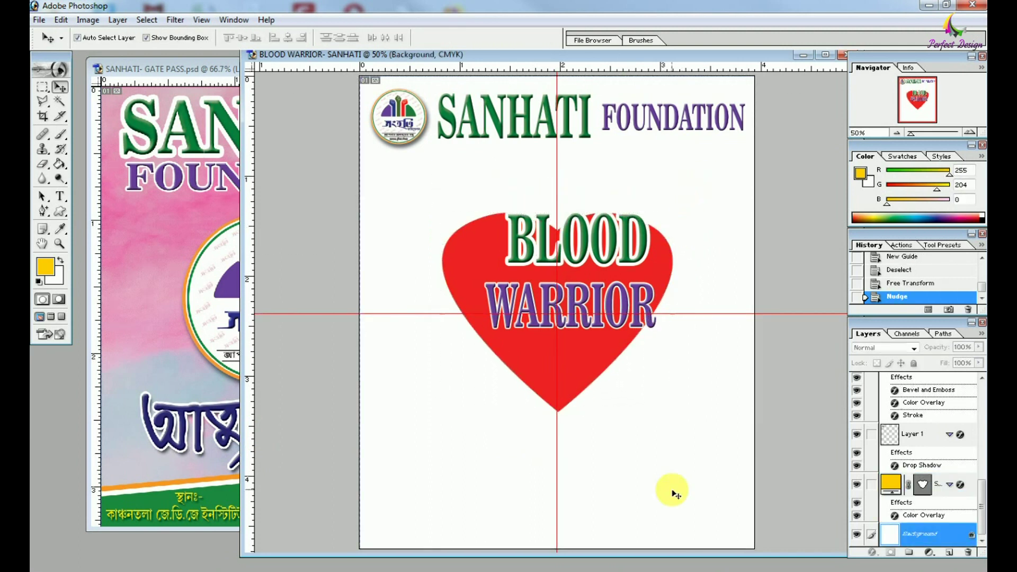
left_click_drag(655, 279, 662, 225)
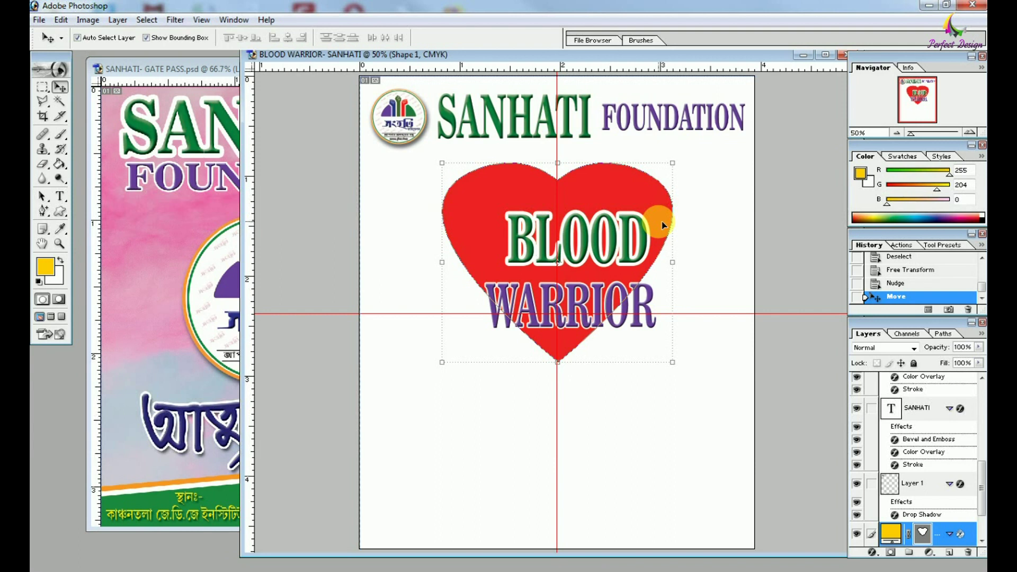
key("ctrl+0")
left_click(604, 256)
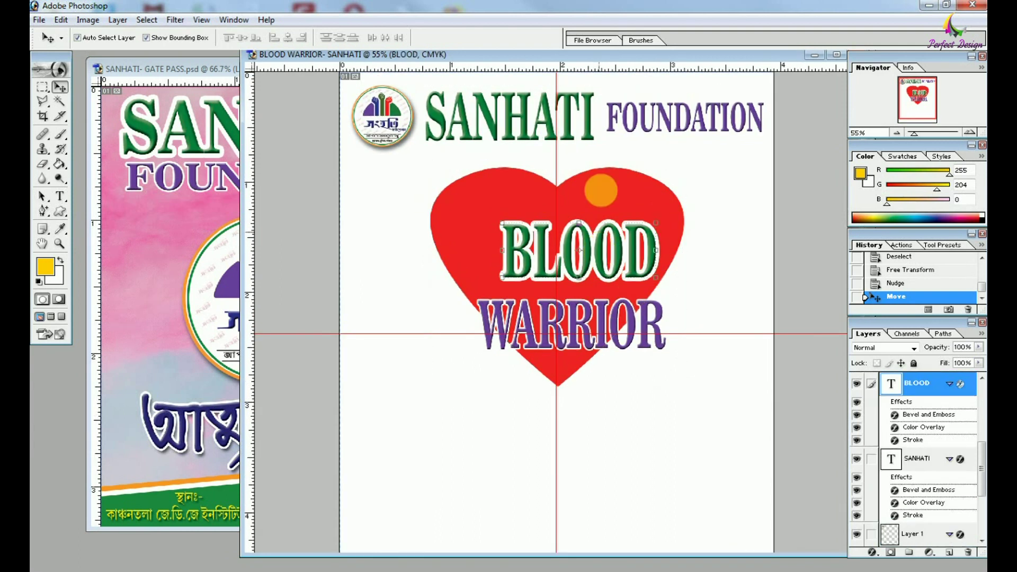
left_click(631, 188)
key("shift+Down")
key("shift+Down")
key("shift+Down")
key("shift+Down")
key("shift+Down")
key("shift+Down")
key("shift+Down")
key("shift+Down")
key("shift+Down")
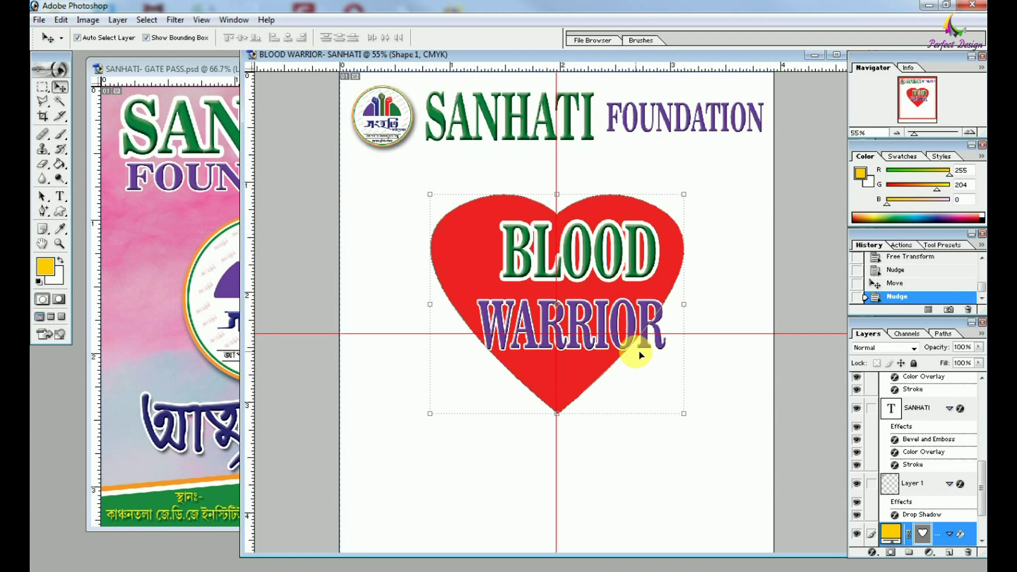
Shift BLOOD left and add left-margin, right-margin and top guides.
left_click_drag(640, 270, 618, 268)
left_click(712, 241)
left_click_drag(250, 241, 354, 280)
left_click_drag(524, 66, 523, 86)
left_click_drag(250, 271, 760, 317)
scroll(664, 90, "down", 2)
left_click_drag(663, 56, 598, 530)
scroll(615, 371, "up", 1)
Make WARRIOR narrower and nudge it up under BLOOD.
left_click(604, 313)
key("ctrl+t")
left_click_drag(650, 339, 617, 327)
key("Return")
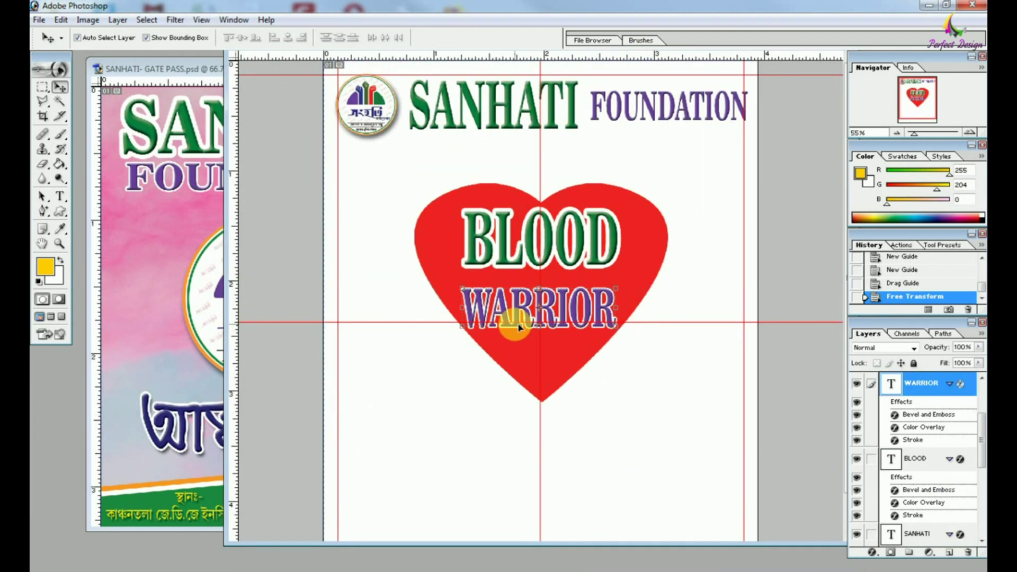
key("Up")
key("Up")
left_click(600, 237)
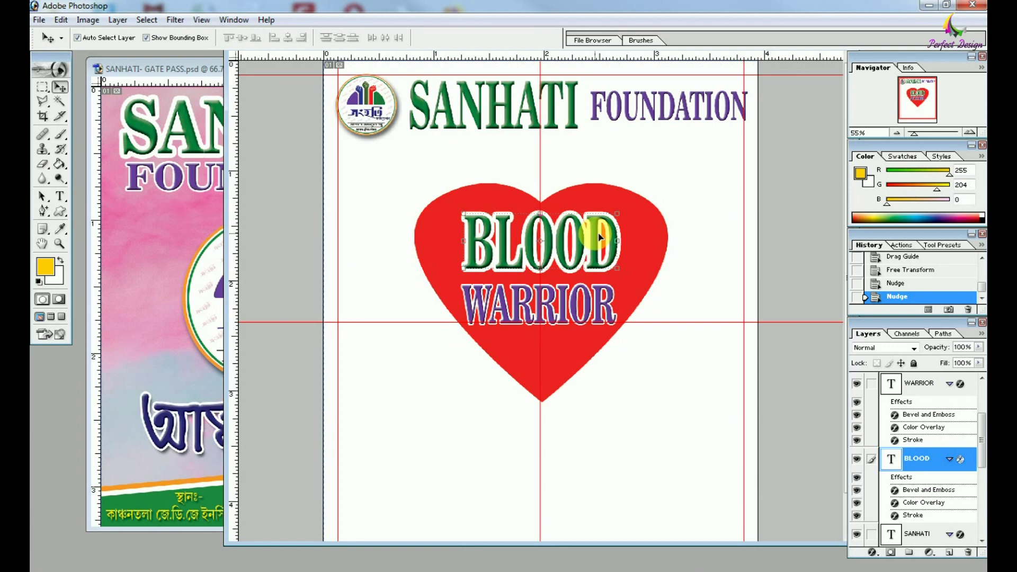
Set WARRIOR's white stroke size to 8 and copy WARRIOR below the heart.
left_click(588, 299)
left_click(872, 552)
left_click(853, 537)
left_click_drag(689, 254, 755, 363)
type("8")
key("Return")
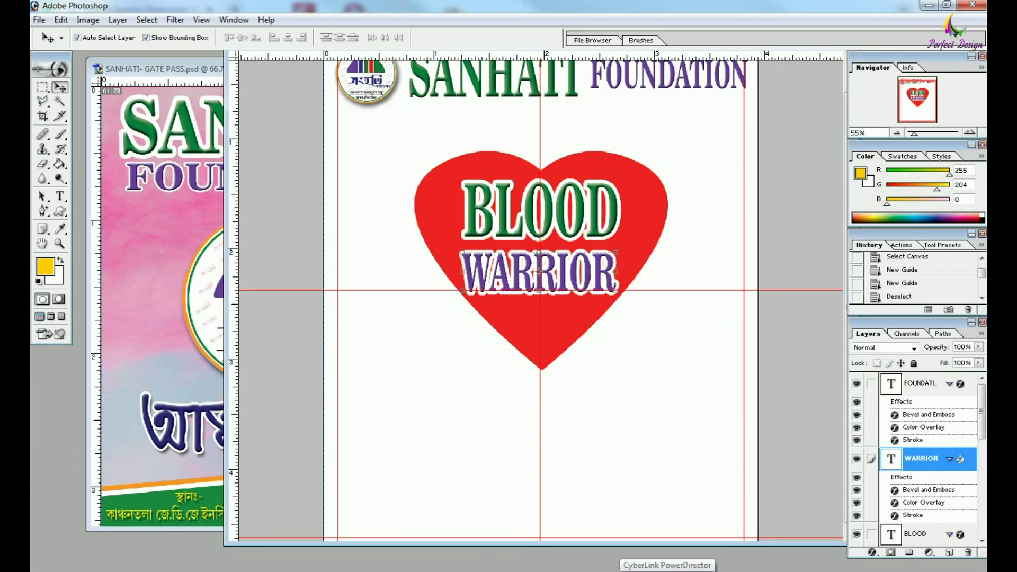
scroll(673, 437, "down", 1)
left_click_drag(606, 244, 584, 422)
Retype the copied text as HERO OF SANHATI FOUNDATION.
key("t")
double_click(586, 427)
type("E")
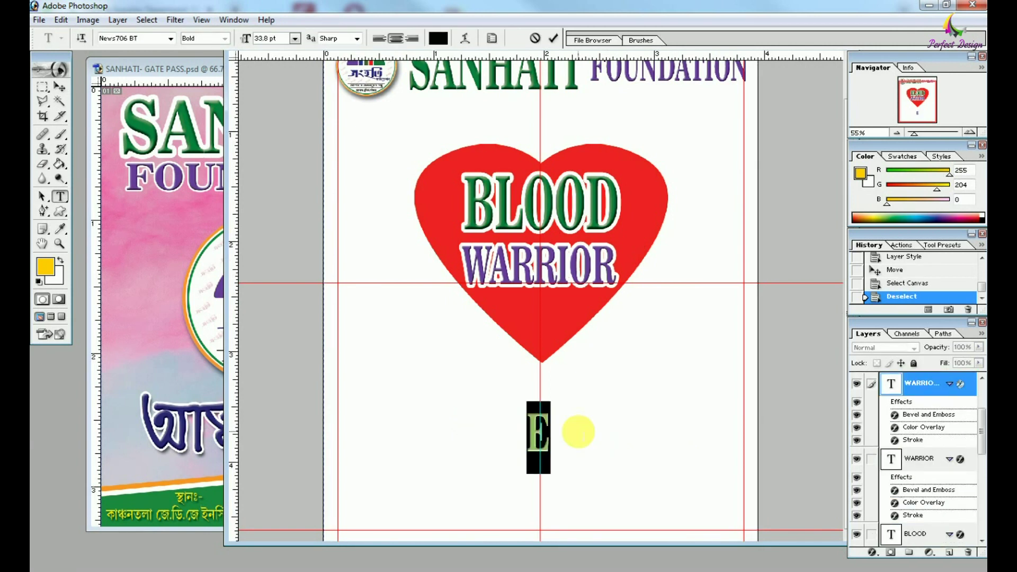
type("ERO OF SANHATI FOUNDATION")
key("ctrl+Return")
Resize the HERO OF SANHATI FOUNDATION line to span the margin guides.
key("ctrl+t")
left_click_drag(282, 451, 339, 457)
key("Return")
key("ctrl+t")
left_click_drag(740, 432, 663, 460)
key("Return")
Squash a copy of the HERO line and retype it as NAME.
key("ctrl+t")
left_click_drag(744, 479, 546, 461)
key("Return")
key("t")
left_click(498, 454)
key("ctrl+a")
type("NAME")
Move the NAME label left to the guide and set it to 18 pt.
left_click(60, 87)
left_click_drag(455, 454, 355, 456)
key("t")
double_click(361, 452)
left_click(294, 38)
left_click(289, 182)
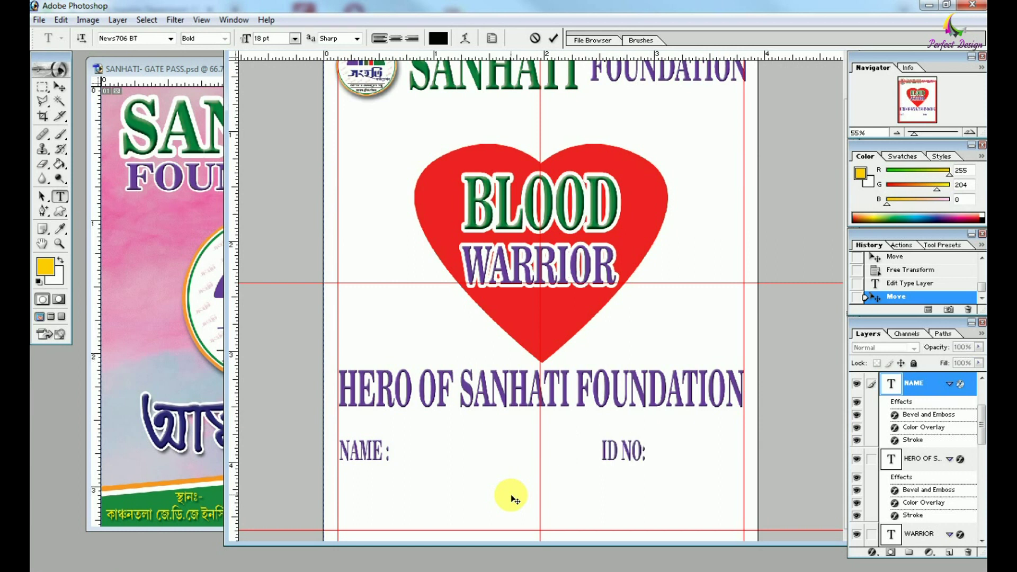
key("ctrl+Return")
Fit the certificate in view, widen its window, and begin opening QR SANHATI.jpeg.
key("ctrl+plus")
key("ctrl+plus")
key("ctrl+plus")
key("ctrl+0")
left_click_drag(645, 443, 713, 442)
key("ctrl+0")
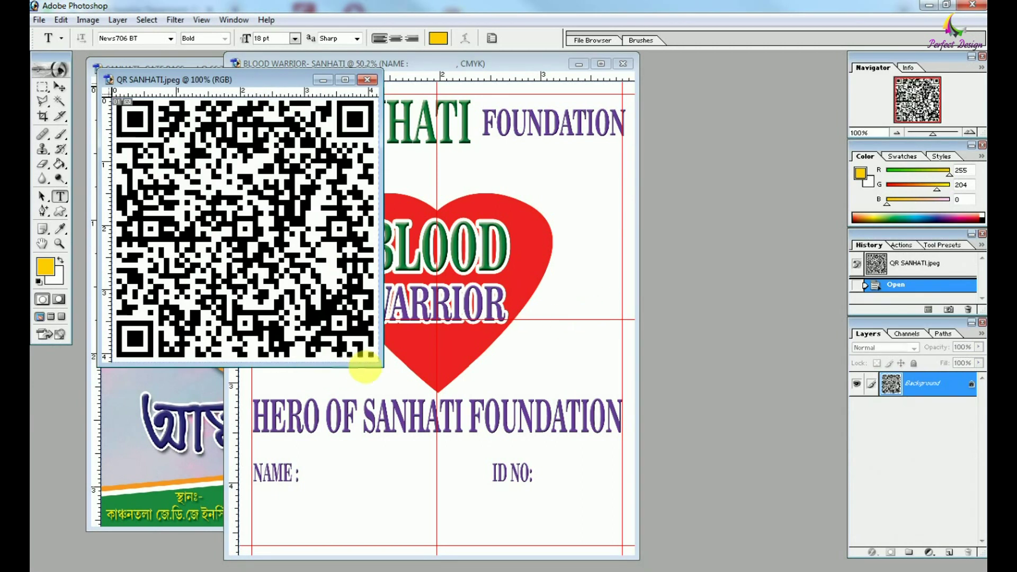
Drag the QR SANHATI code image into the BLOOD WARRIOR certificate.
left_click_drag(371, 360, 671, 512)
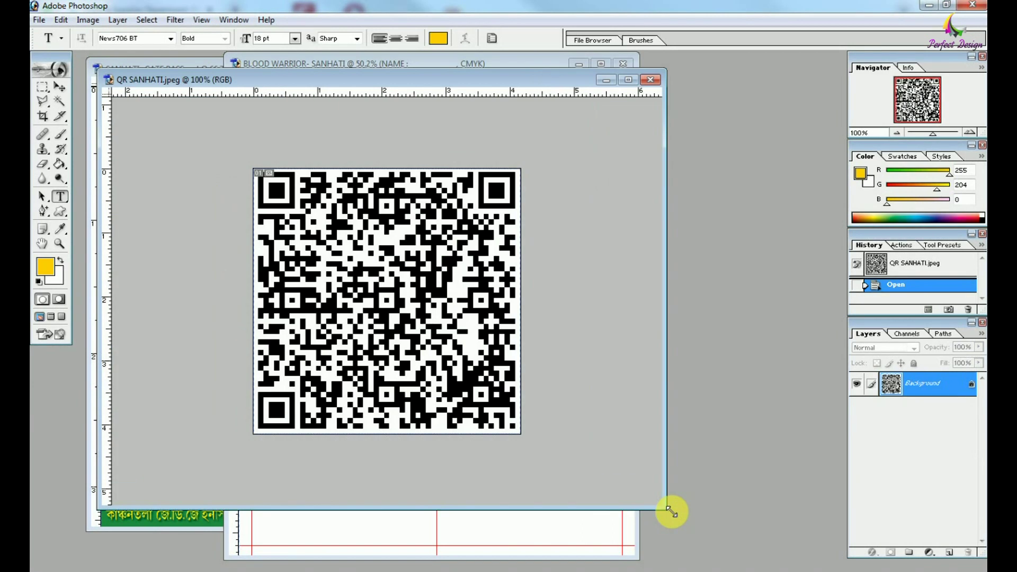
left_click(51, 93)
left_click_drag(387, 302, 554, 476)
Scale the QR code to about half and place it bottom-left beneath NAME :.
key("ctrl+t")
left_click_drag(489, 405, 552, 466)
left_click_drag(588, 507, 318, 504)
key("Return")
key("ctrl+t")
key("Return")
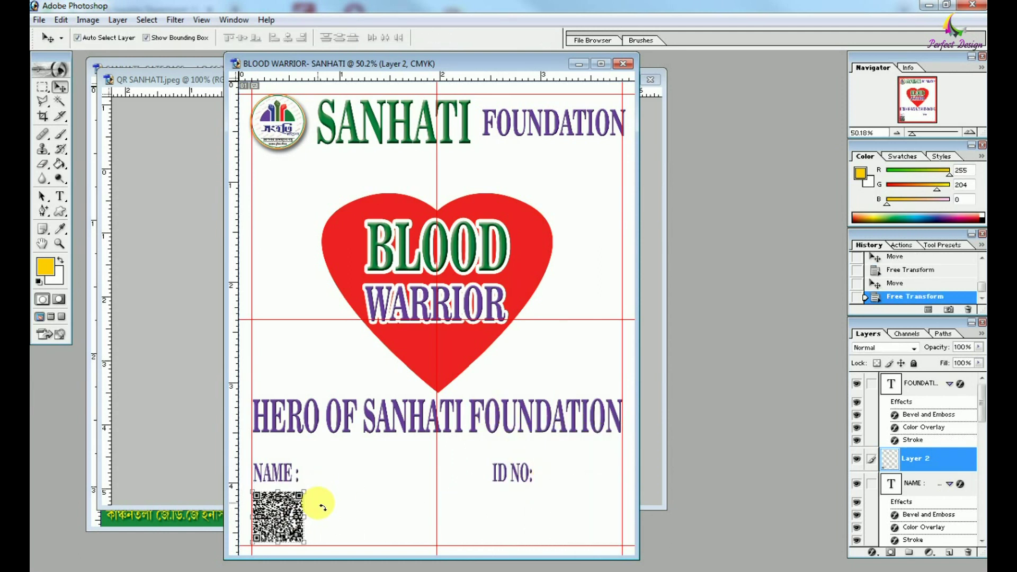
left_click(298, 229)
left_click(176, 523)
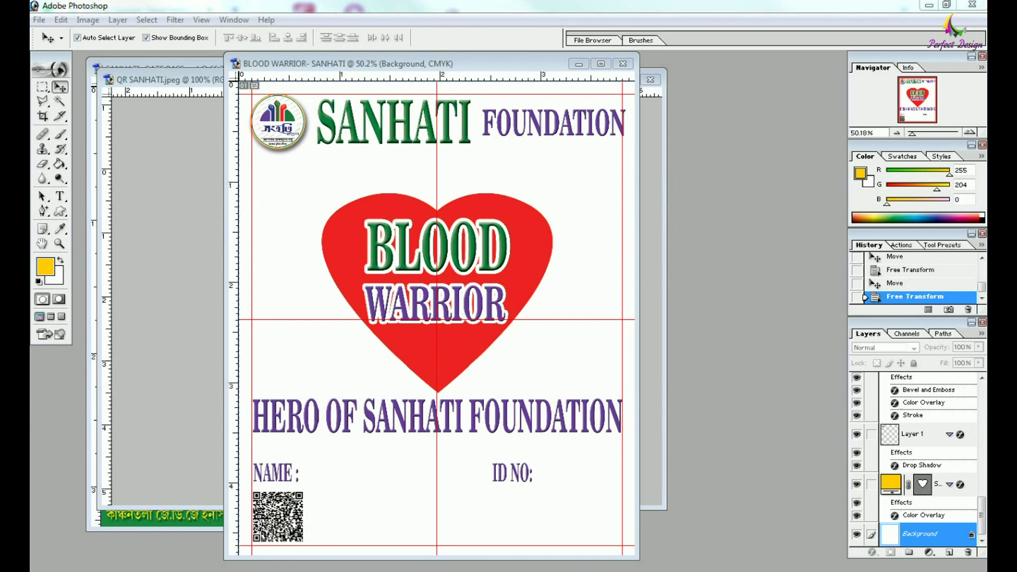
Copy the SANHATI seal stamp into the certificate and shrink it toward the bottom right.
left_click_drag(272, 254, 585, 512)
left_click_drag(588, 509, 608, 517)
left_click_drag(475, 398, 558, 483)
key("Return")
Add a guide at the QR code's top and shrink the stamp to it, level with the QR.
left_click(287, 515)
left_click_drag(468, 78, 566, 489)
left_click(584, 524)
key("Return")
key("Right")
key("Right")
key("Right")
key("Right")
key("ctrl+0")
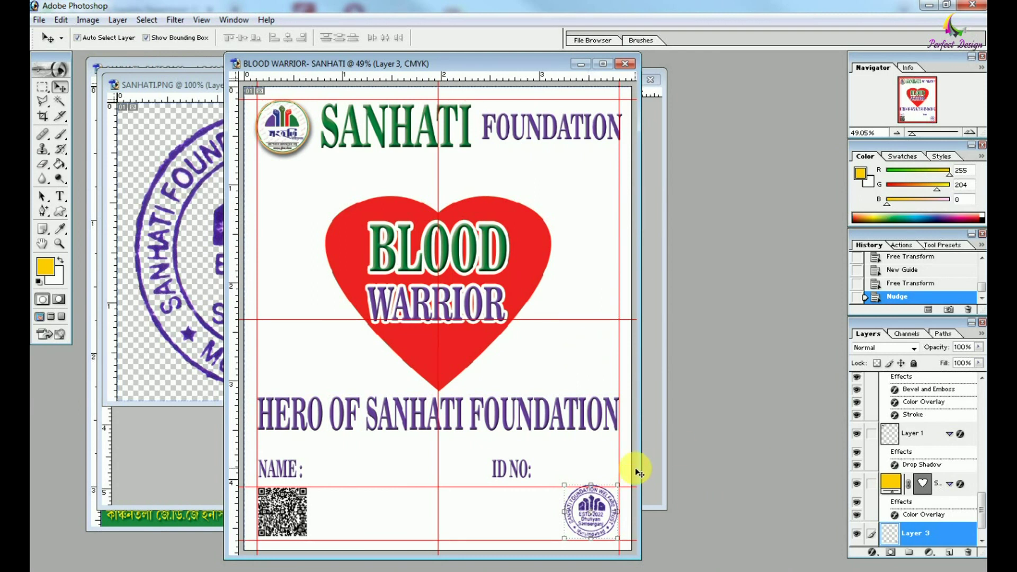
left_click(594, 448)
Draw a thin yellow line after NAME : stretching to the centre guide.
right_click(60, 211)
left_click(106, 211)
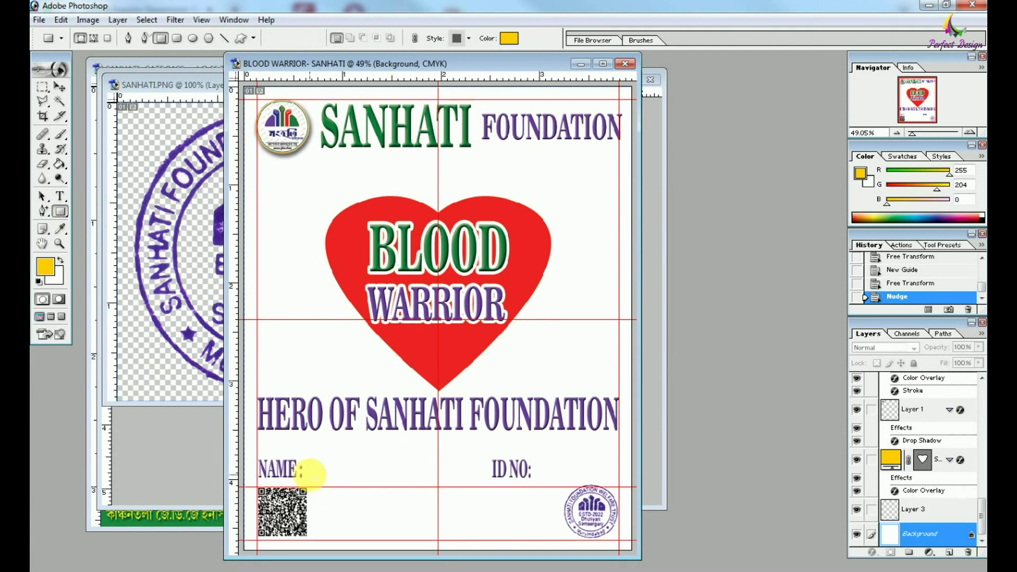
left_click_drag(443, 478, 442, 478)
key("ctrl+plus")
key("ctrl+plus")
key("ctrl+plus")
key("ctrl+plus")
left_click_drag(502, 510, 670, 291)
key("v")
left_click_drag(544, 391, 523, 445)
key("Return")
key("ctrl+minus")
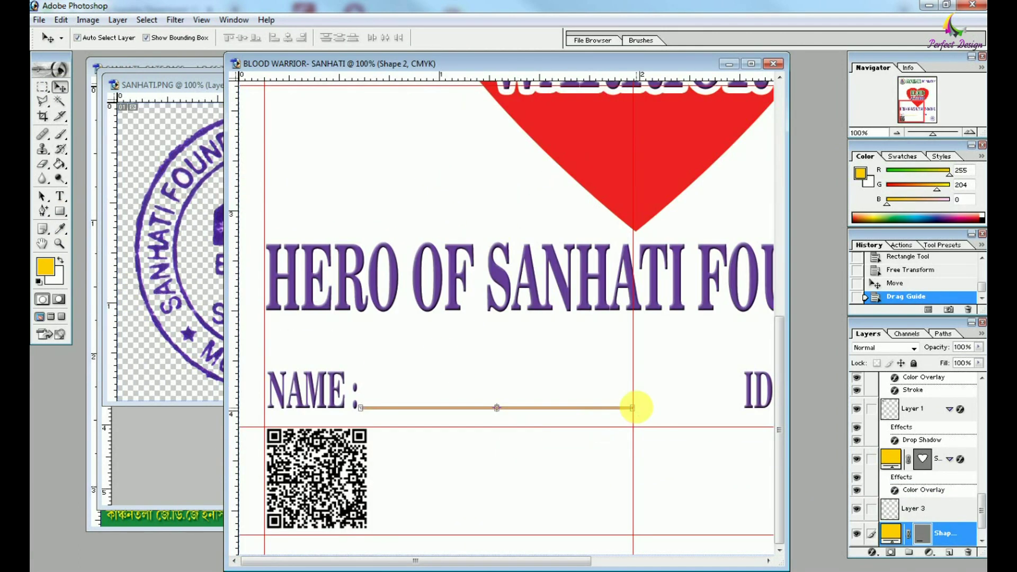
left_click_drag(635, 408, 403, 411)
Duplicate the yellow line, move it beside ID NO:, and shorten it.
key("Return")
left_click_drag(400, 408, 673, 415)
left_click_drag(381, 411, 576, 409)
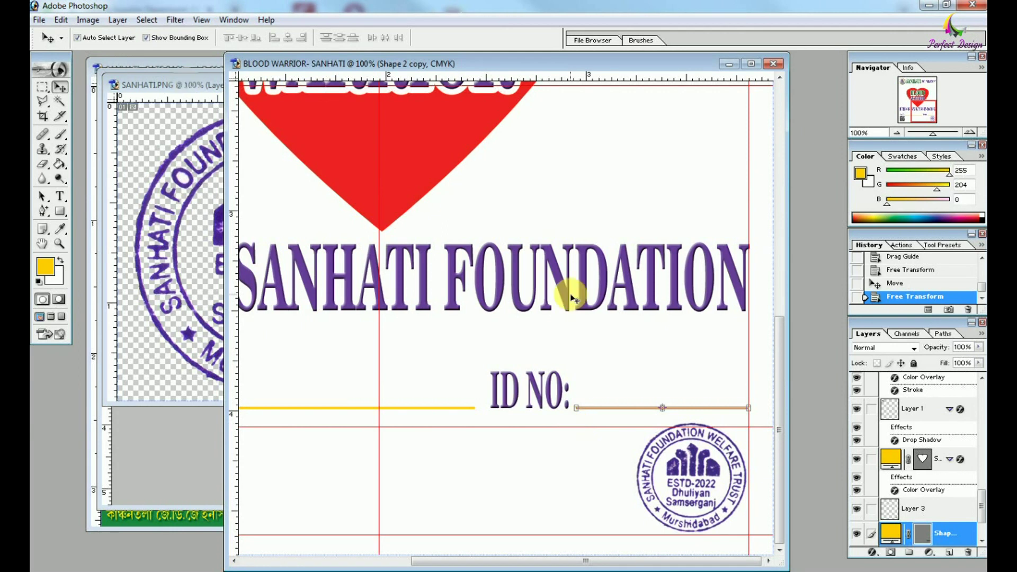
left_click(572, 356)
key("ctrl+0")
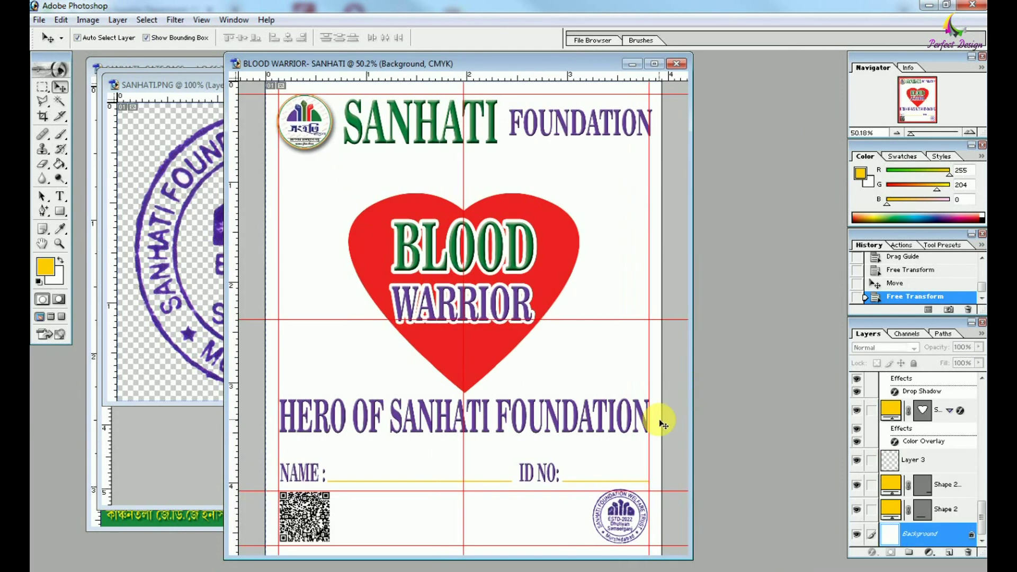
Draw a rectangle covering the whole card and give it a Gradient Overlay.
key("ctrl+minus")
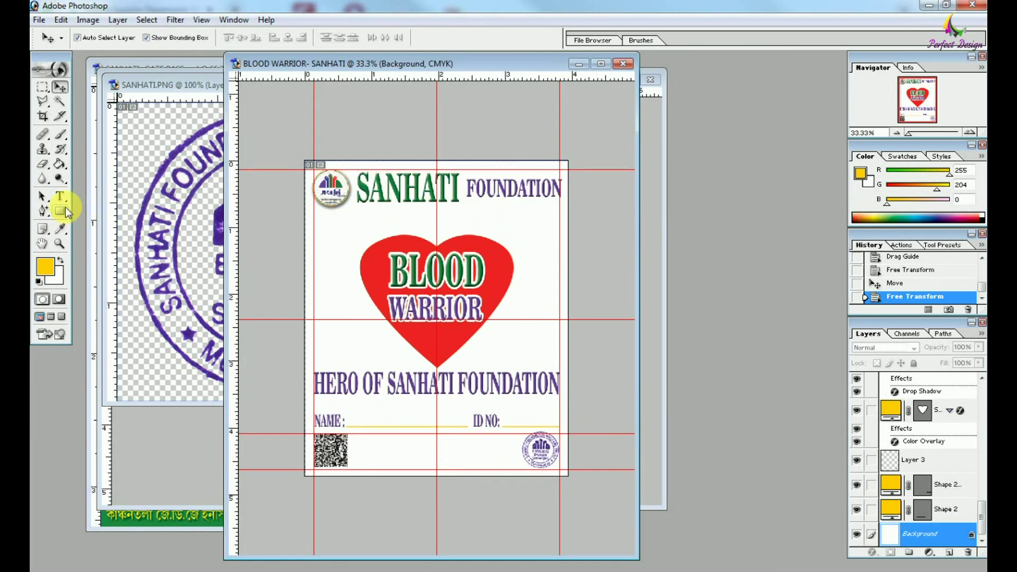
left_click(60, 211)
left_click_drag(305, 161, 560, 461)
key("ctrl+z")
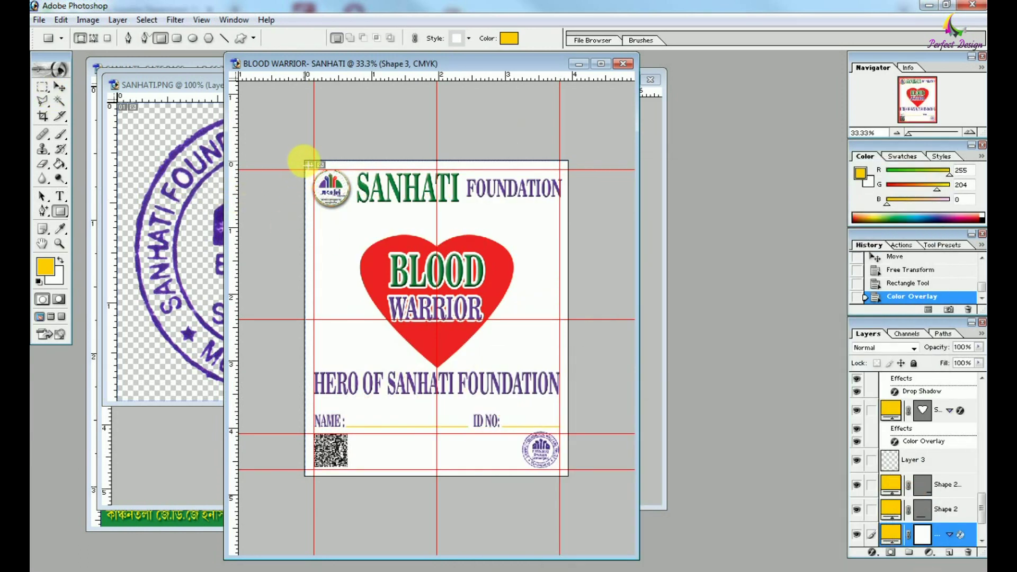
mouse_move(304, 162)
left_mouse_down()
mouse_move(508, 440)
mouse_move(567, 475)
left_mouse_up()
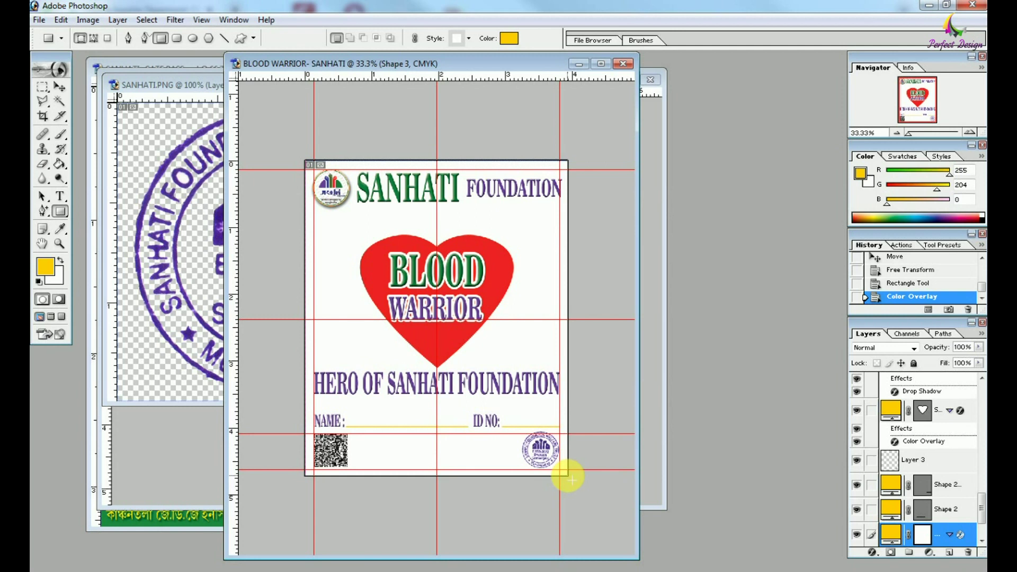
left_click(59, 86)
left_click(872, 552)
left_click(924, 516)
left_click(727, 422)
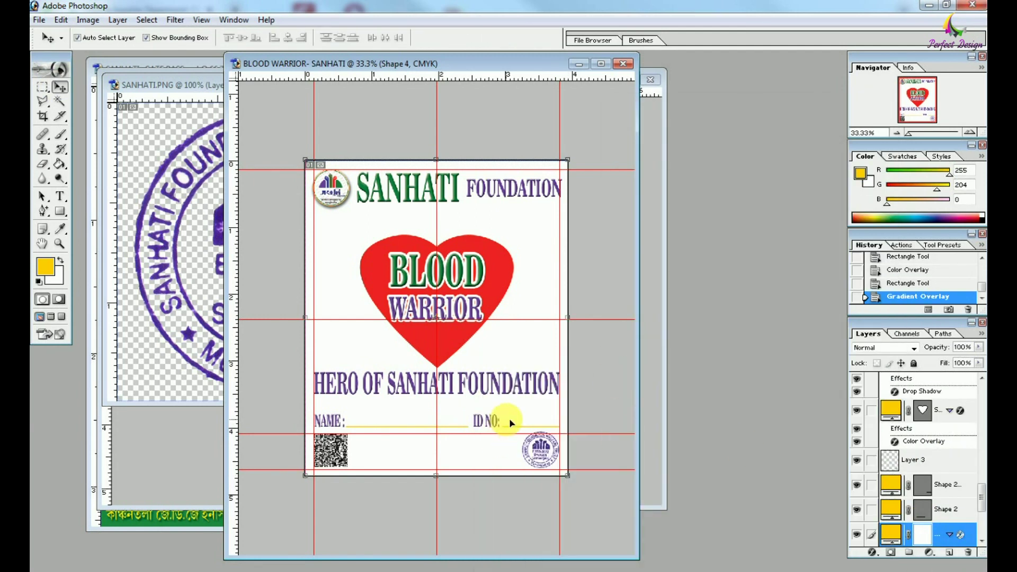
Send the gradient rectangle to the back, behind the card's content.
scroll(922, 477, "down", 3)
left_click(945, 535)
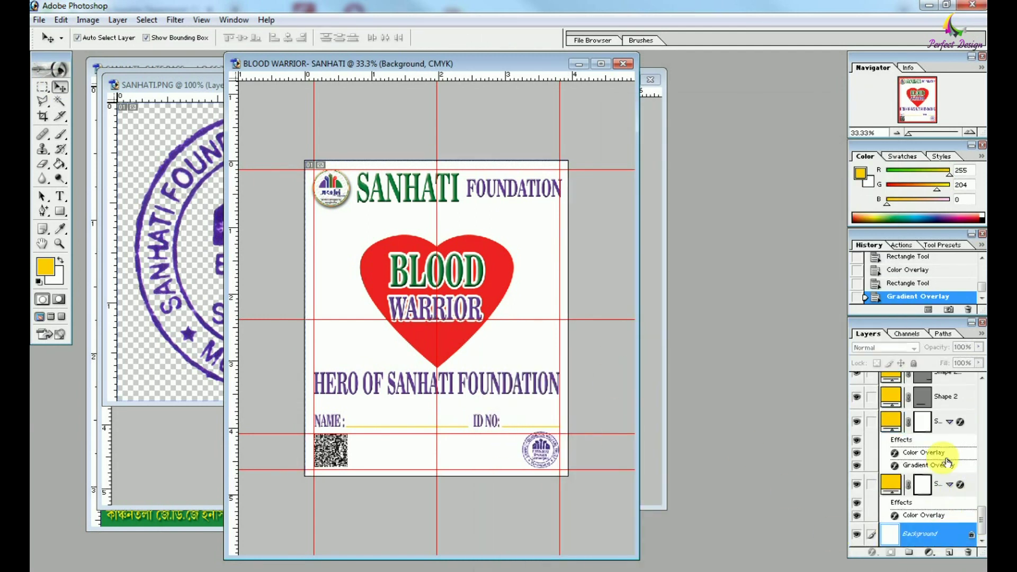
left_click(513, 359)
key("ctrl+shift+bracketleft")
key("ctrl+shift+bracketright")
key("ctrl+shift+bracketleft")
Change the gradient's first stop to dark green for an orange-white-green border.
left_click(874, 552)
left_click(924, 517)
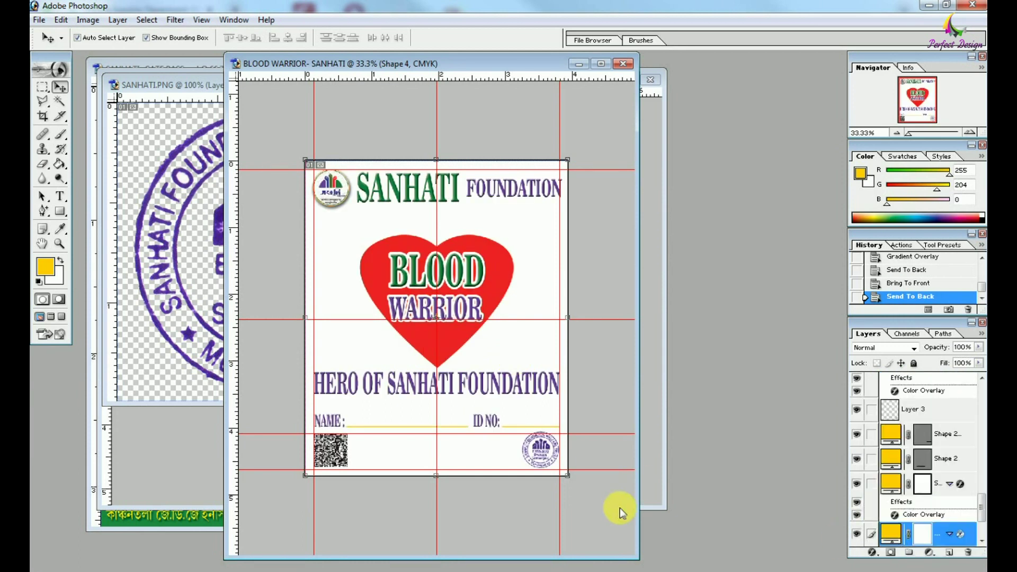
left_click_drag(665, 450, 790, 257)
left_click(652, 428)
left_click(816, 324)
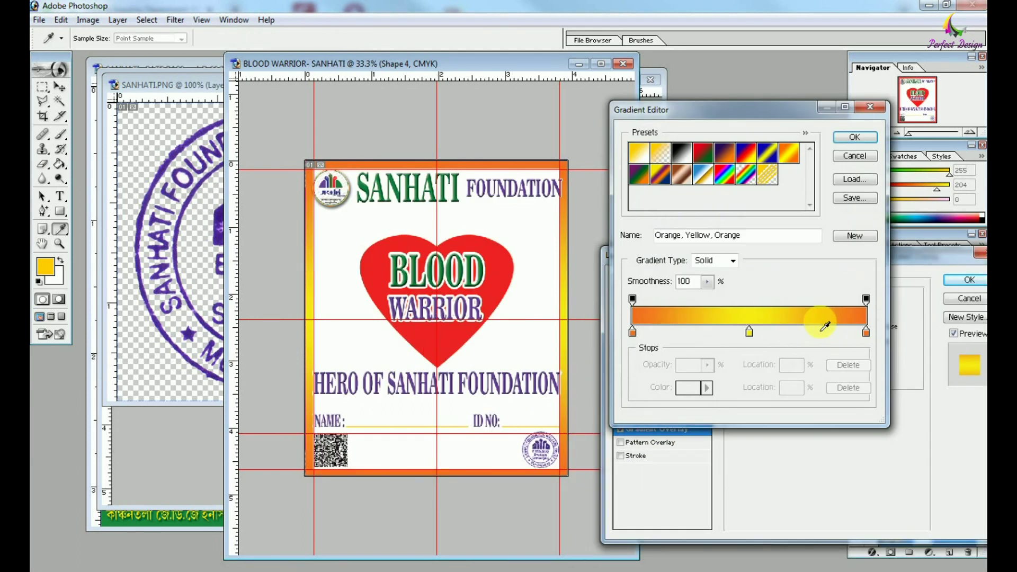
left_click(687, 389)
left_click_drag(808, 290, 808, 304)
left_click(787, 245)
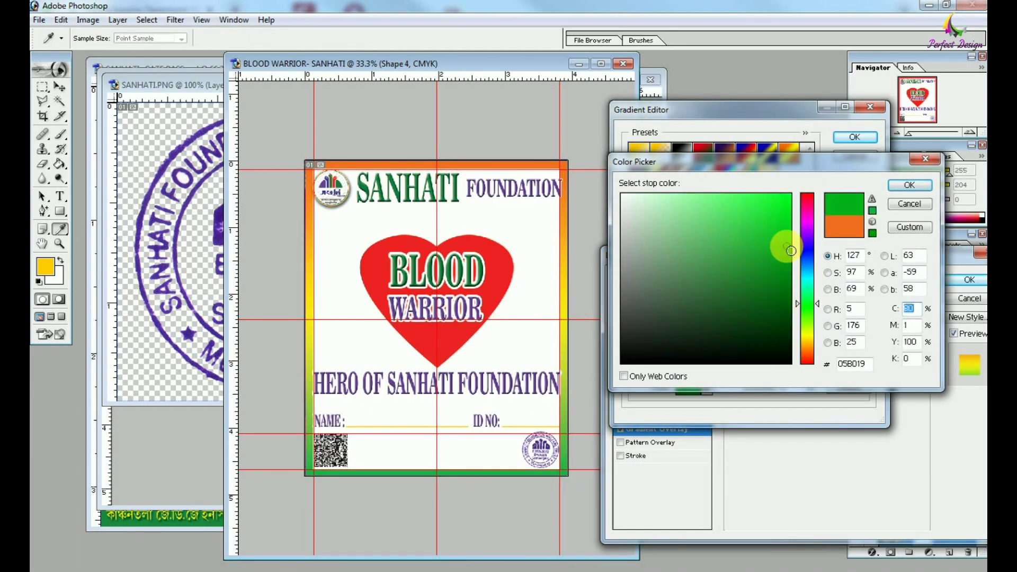
key("Return")
double_click(749, 333)
key("Return")
key("Return")
key("Return")
Save the certificate as BLOOD WARRIOR- SANHATI.psd in a new BLOOD folder inside SANHATI FOUNDATION.
key("ctrl+s")
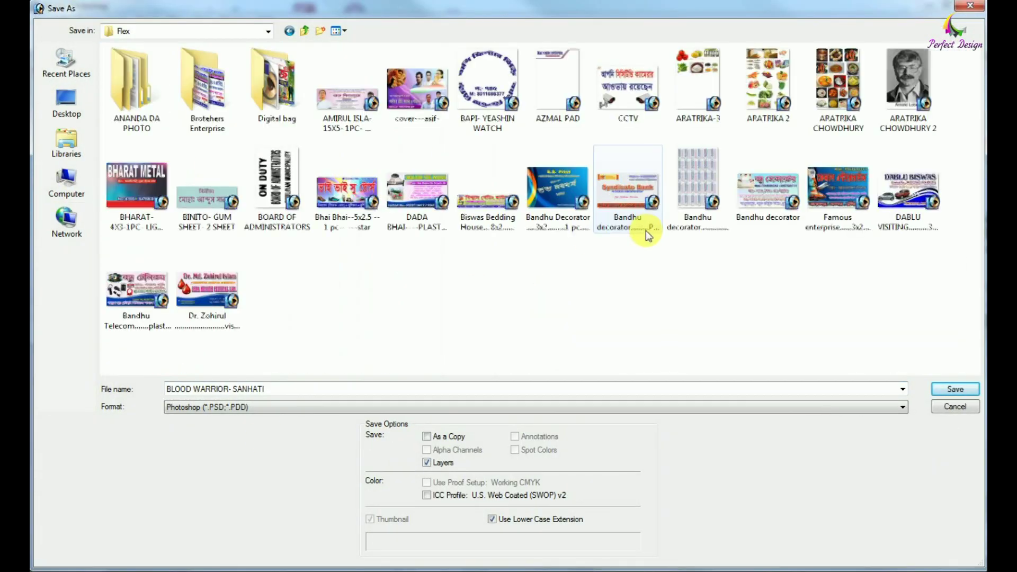
double_click(182, 90)
left_click(320, 30)
type("BLOOD")
key("Return")
key("Return")
left_click(960, 385)
Rotate the certificate background image 180 degrees.
left_click_drag(646, 459, 726, 462)
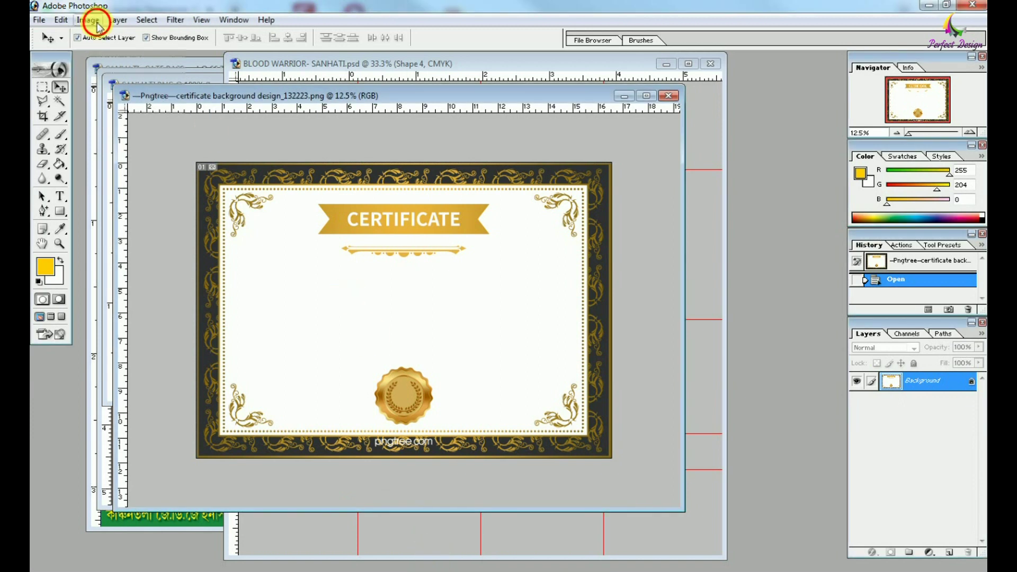
left_click(86, 20)
left_click(215, 168)
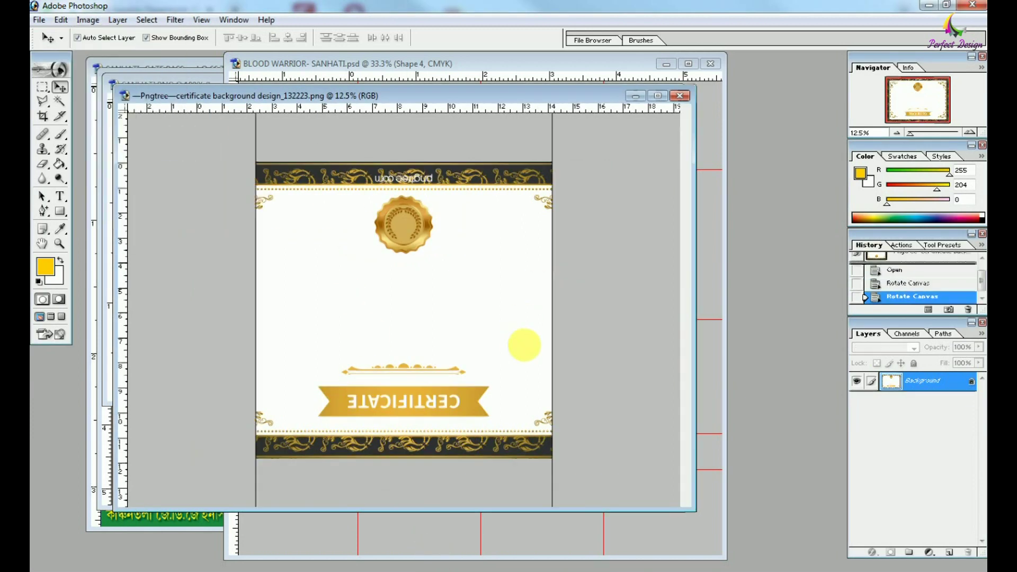
Turn the background to portrait and move the CERTIFICATE banner horizontally to the top centre.
left_click(42, 87)
left_click_drag(254, 274, 312, 448)
key("v")
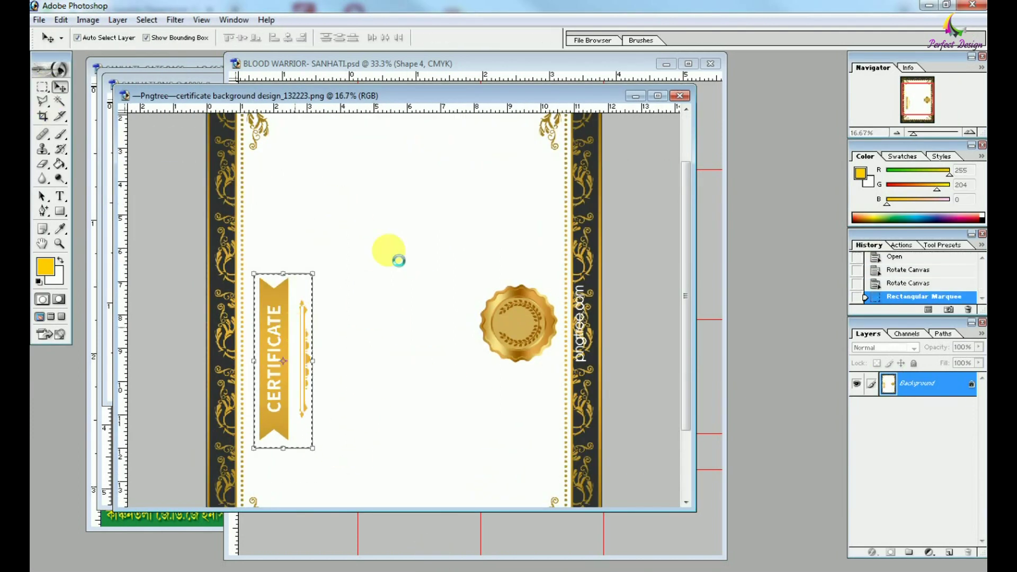
left_click_drag(294, 324, 408, 254)
key("ctrl+t")
left_click_drag(340, 276, 302, 291)
key("Return")
left_click_drag(420, 284, 408, 175)
key("ctrl+d")
Duplicate the gold seal and place an upright copy at the bottom centre.
key("m")
left_click_drag(477, 261, 393, 459)
scroll(393, 387, "down", 3)
key("ctrl+t")
mouse_move(339, 403)
left_mouse_down()
mouse_move(334, 380)
mouse_move(343, 412)
left_mouse_up()
key("Return")
key("v")
key("Return")
left_click_drag(438, 447, 447, 434)
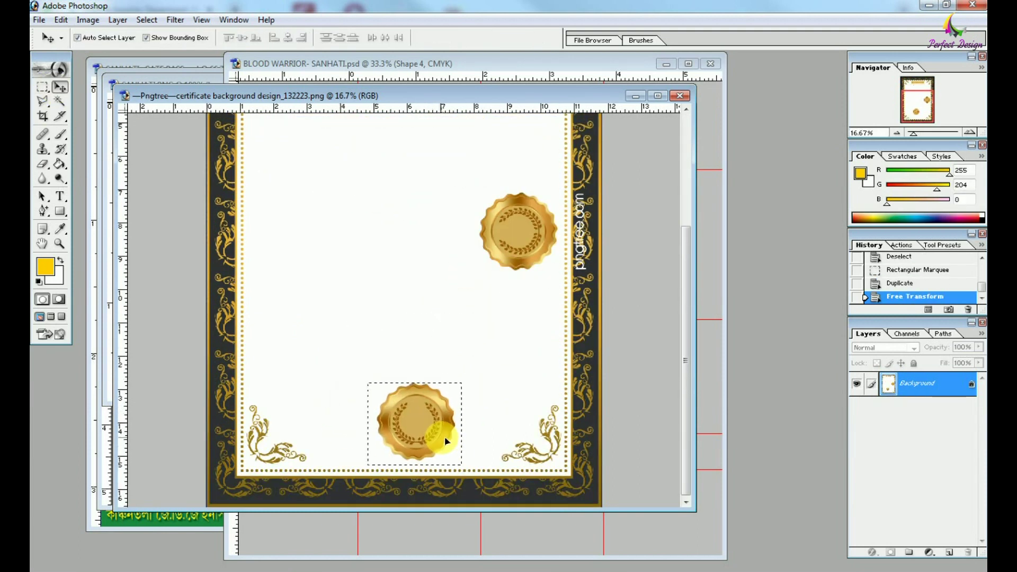
scroll(466, 424, "up", 3)
Cover the pngtree.com watermark on the right border with a copied strip of pattern.
key("m")
left_click_drag(464, 260, 518, 426)
left_click(499, 393)
key("ctrl+plus")
key("ctrl+plus")
key("ctrl+plus")
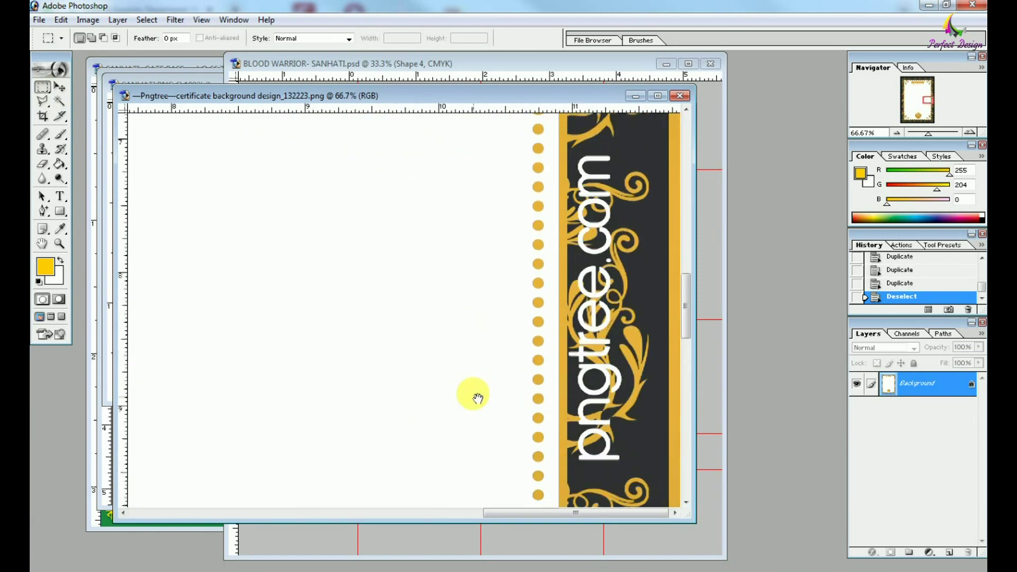
left_click_drag(627, 193, 652, 436)
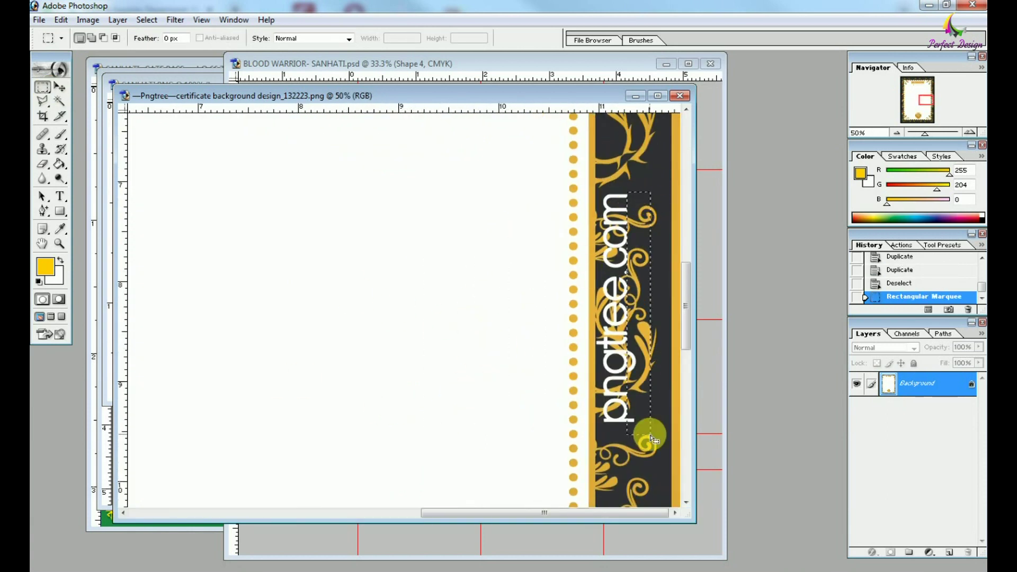
left_click(615, 462)
left_click_drag(629, 193, 661, 402)
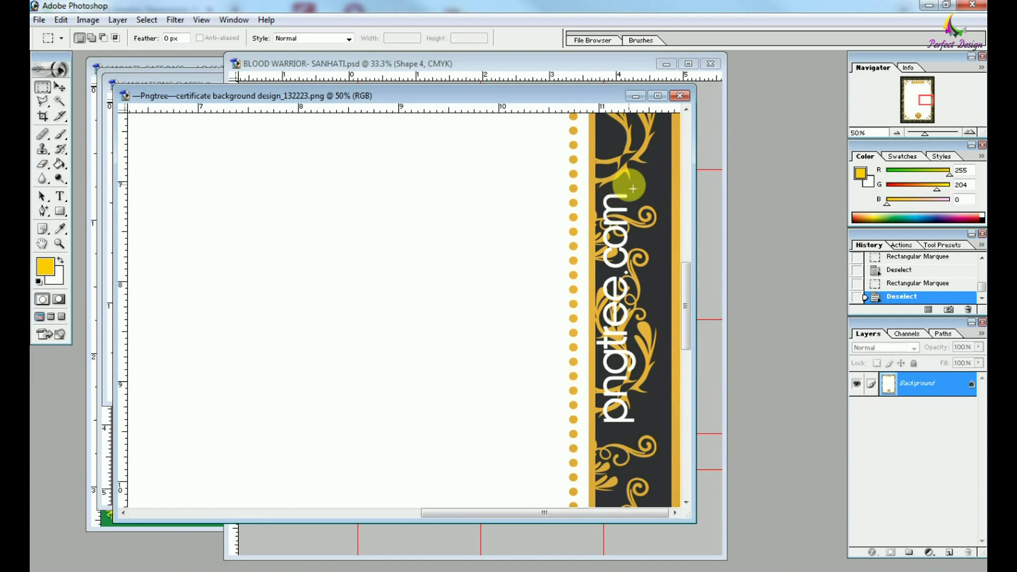
key("ctrl+minus")
scroll(625, 318, "down", 2)
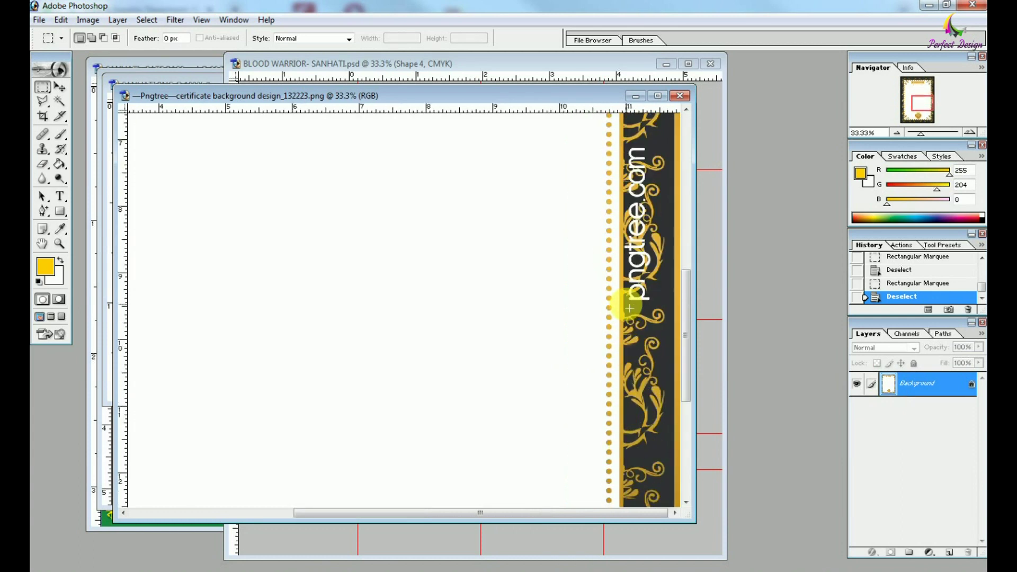
left_click_drag(656, 462, 652, 277)
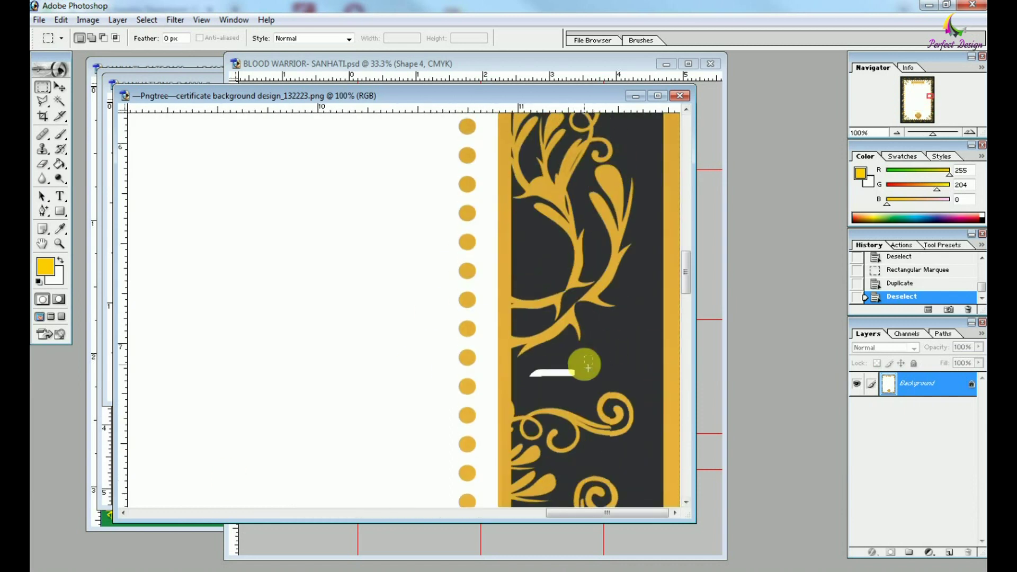
key("ctrl+0")
right_click(323, 222)
key("Escape")
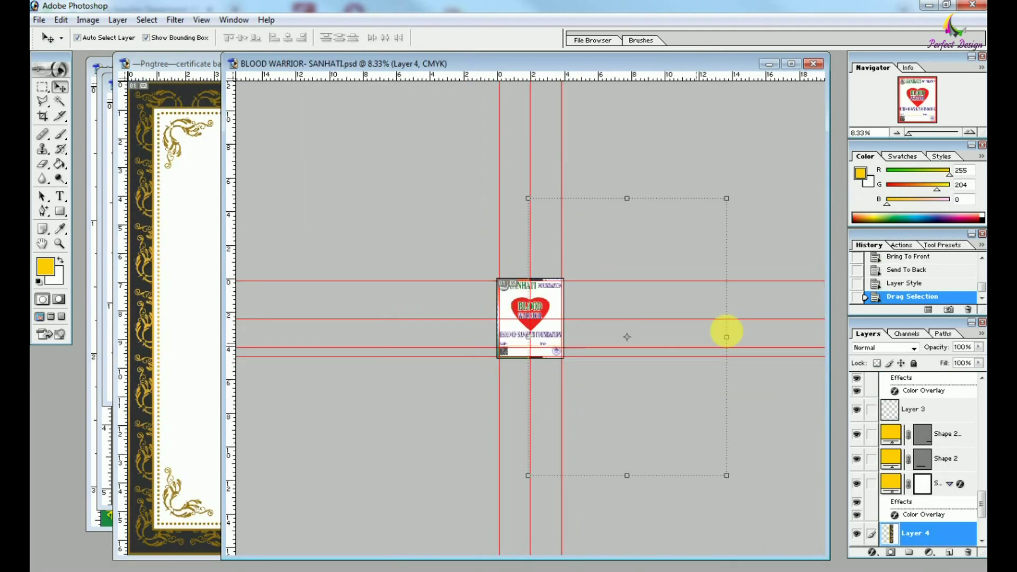
Shrink the pasted certificate frame and place it behind the text and heart.
left_click_drag(726, 331, 513, 268)
key("ctrl+plus")
key("ctrl+shift+bracketright")
key("ctrl+plus")
key("ctrl+bracketleft")
key("ctrl+bracketleft")
key("ctrl+bracketleft")
key("ctrl+bracketleft")
key("ctrl+bracketleft")
key("ctrl+bracketleft")
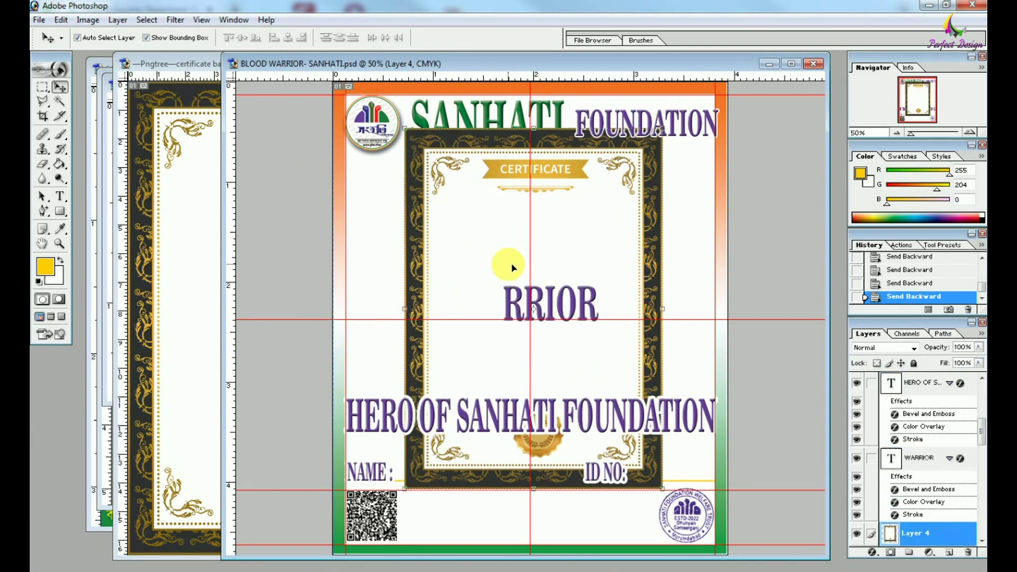
Stretch the frame's top-left corner and bottom edge to fill inside the gradient border.
left_click_drag(405, 130, 343, 95)
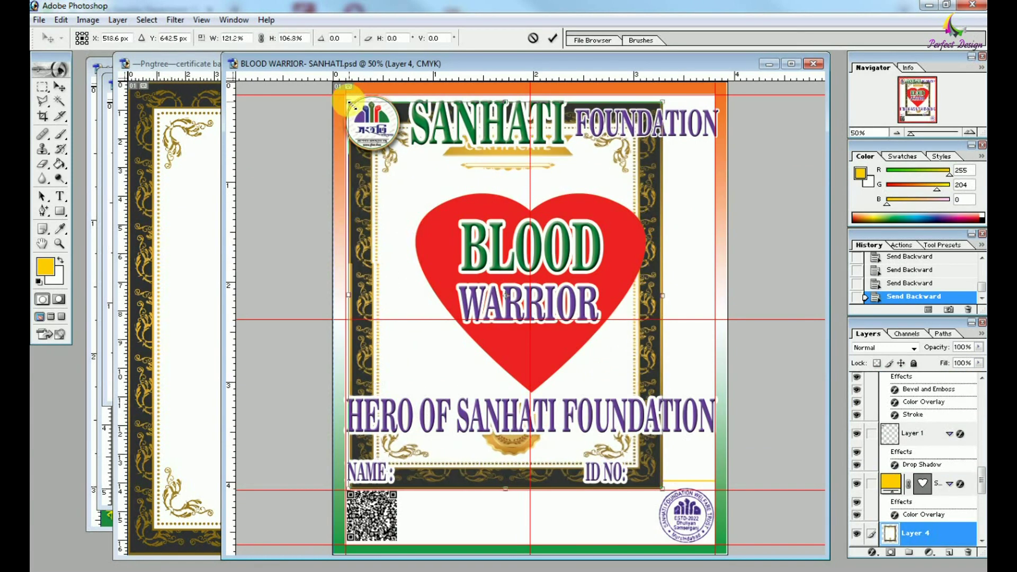
key("ctrl+equal")
key("ctrl+equal")
key("ctrl+equal")
key("Home")
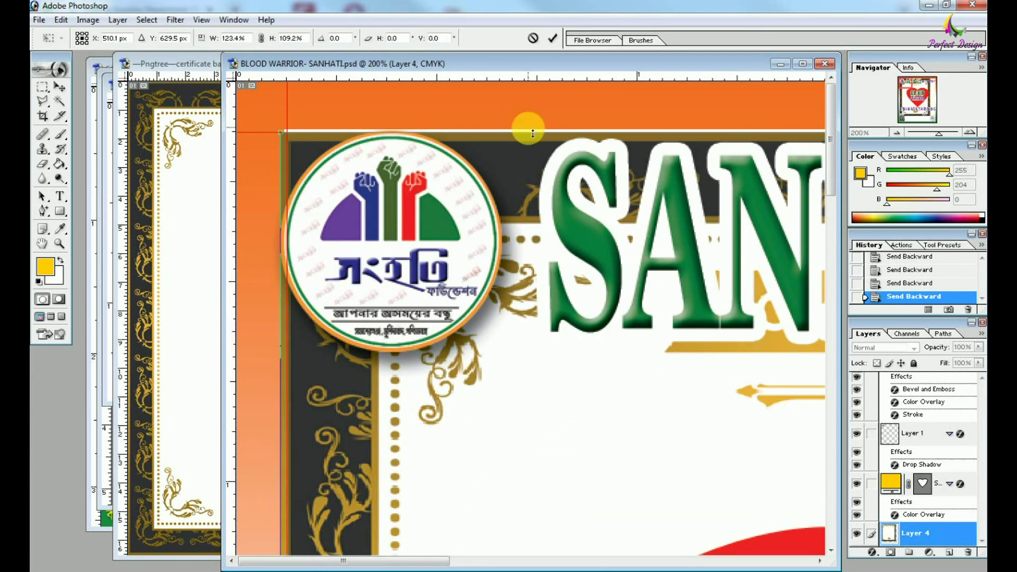
scroll(411, 352, "right", 10)
left_click_drag(710, 403, 785, 407)
scroll(643, 398, "down", 15)
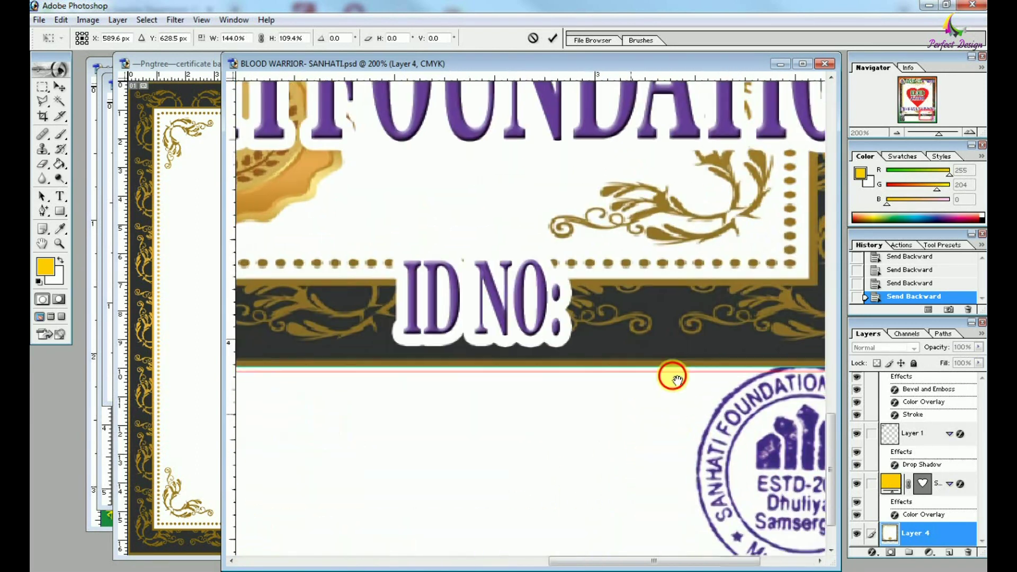
scroll(431, 511, "left", 5)
left_click_drag(432, 511, 447, 514)
key("ctrl+0")
double_click(459, 493)
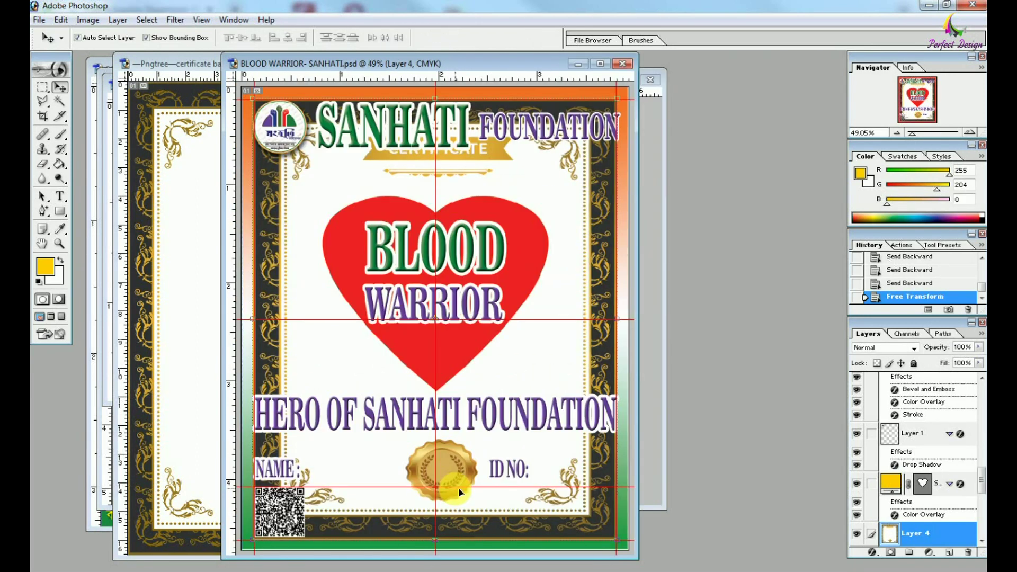
key("ctrl+minus")
Select the CERTIFICATE ribbon above the heart and delete it.
key("ctrl+plus")
key("ctrl+plus")
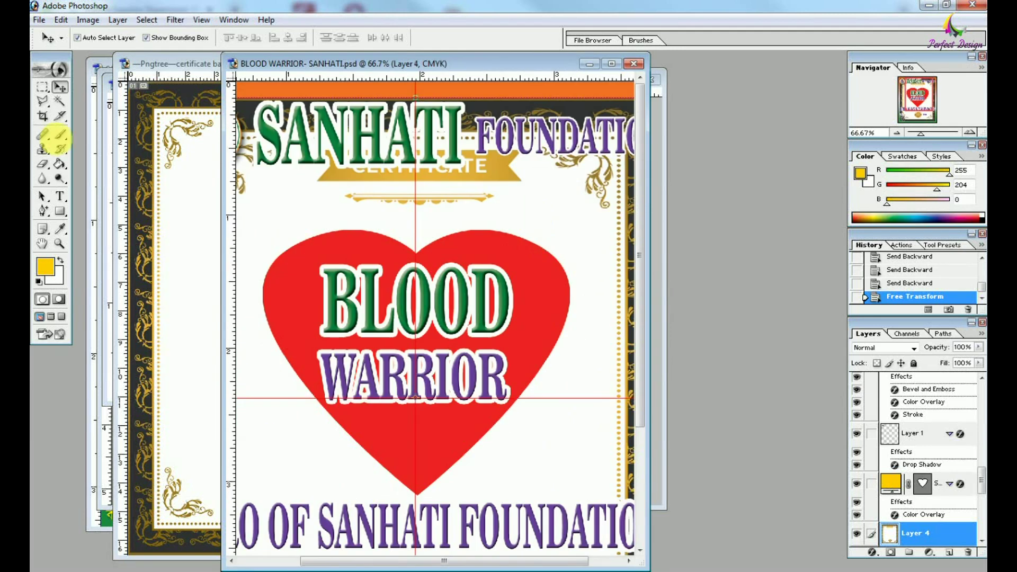
key("m")
left_click_drag(309, 203, 529, 228)
key("ctrl+z")
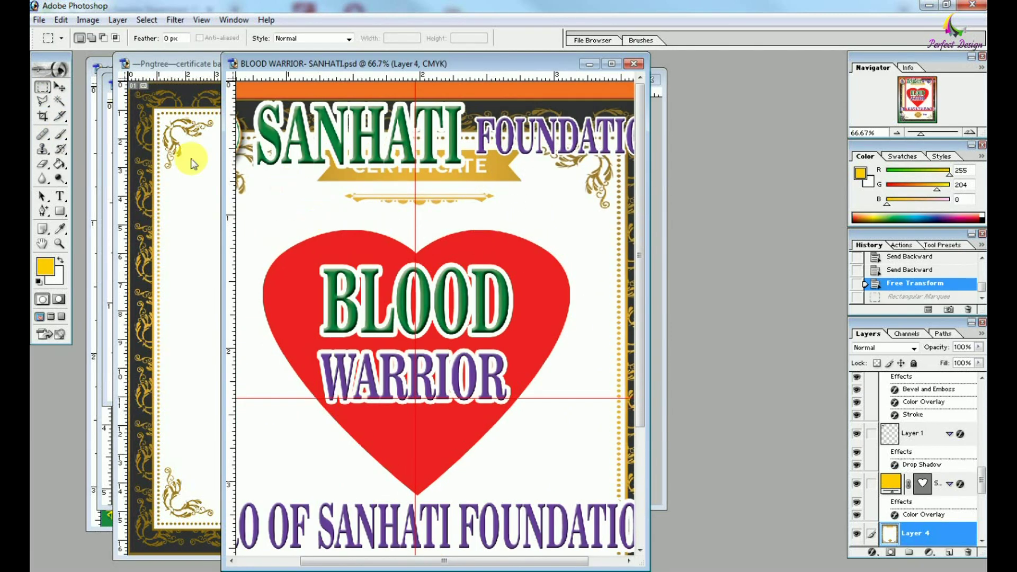
left_click_drag(320, 145, 310, 144)
key("Delete")
Move the logo, SANHATI and FOUNDATION down the page.
key("ctrl+minus")
left_click(60, 86)
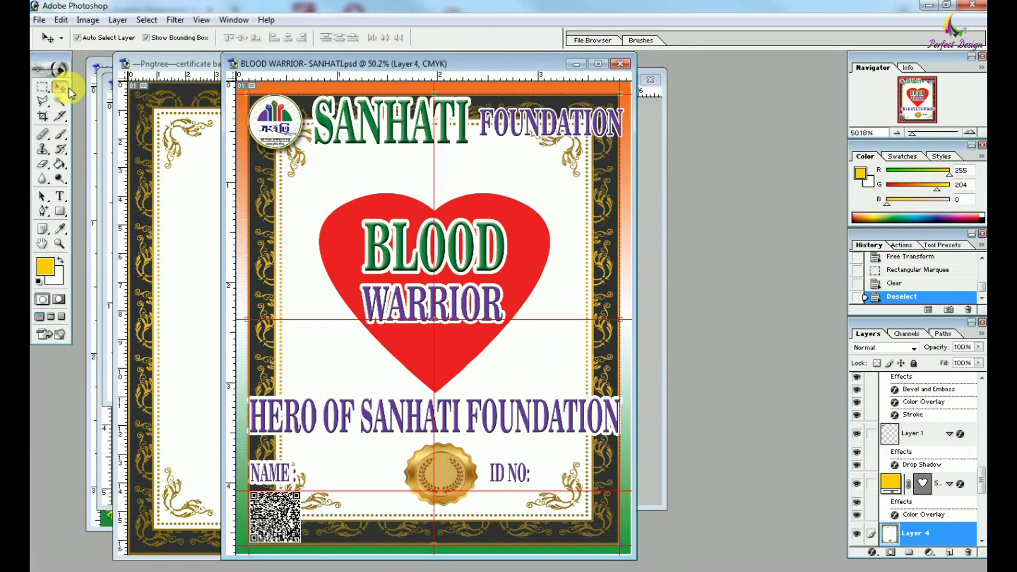
left_click_drag(267, 113, 272, 234)
left_click_drag(397, 127, 377, 192)
left_click_drag(522, 130, 523, 194)
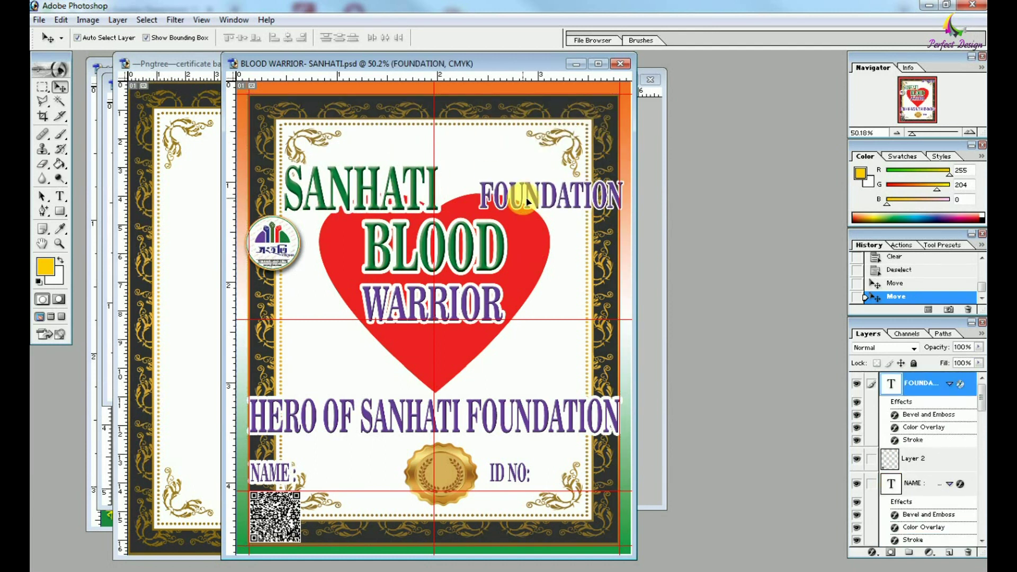
Move BLOOD up above SANHATI and shrink it with Free Transform.
left_click_drag(476, 270, 434, 157)
key("t")
key("v")
key("ctrl+t")
key("Return")
key("ctrl+t")
key("Return")
left_click(471, 309)
Place WARRIOR beside BLOOD and shrink it to match BLOOD's size.
left_click_drag(472, 307, 502, 159)
left_click_drag(391, 173, 443, 154)
key("Return")
key("ctrl+plus")
key("ctrl+plus")
left_click_drag(500, 180, 485, 414)
left_click_drag(540, 199, 522, 191)
key("ctrl+t")
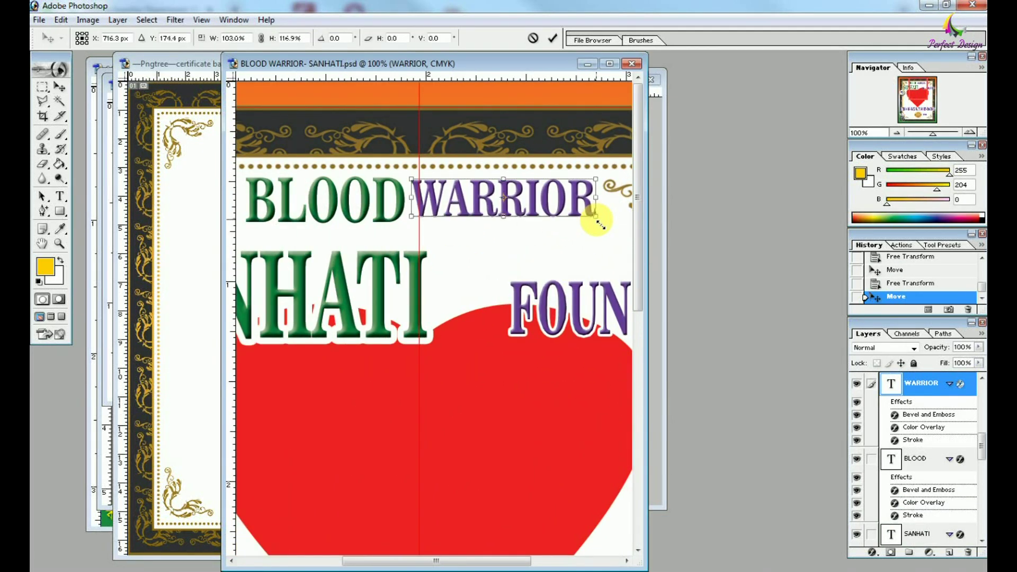
key("Return")
Copy the gold divider from the other template into the Blood Warrior certificate and resize it.
left_click(170, 135)
left_click(42, 86)
left_click_drag(245, 155, 524, 233)
key("ctrl+minus")
left_click(59, 86)
key("ctrl+minus")
key("ctrl+minus")
key("ctrl+t")
left_click_drag(291, 186, 351, 205)
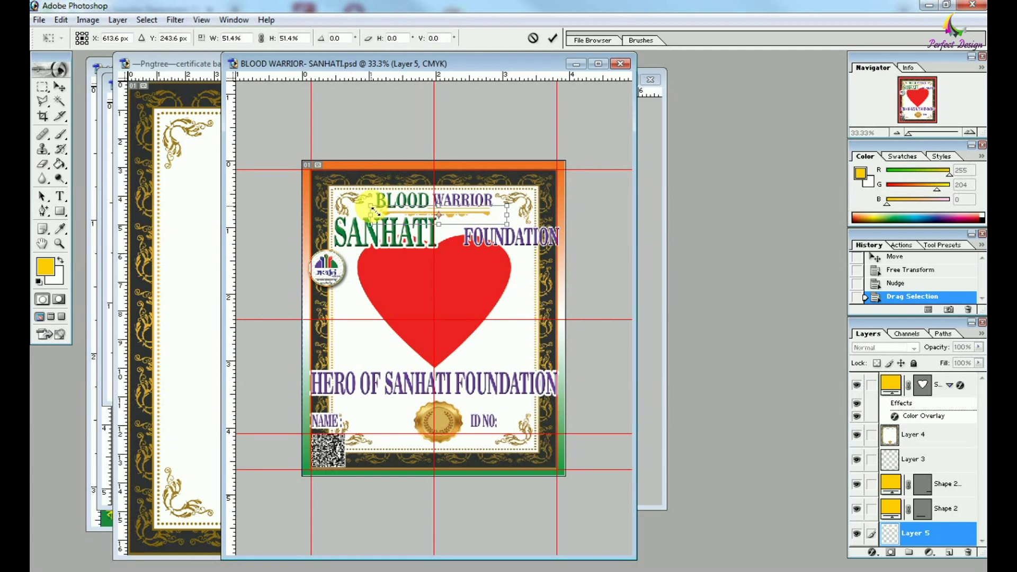
key("Return")
key("ctrl+plus")
Clear BLOOD and WARRIOR's layer effects, delete the heart layer, and lower SANHATI.
left_click(497, 157)
left_click_drag(901, 378, 968, 552)
left_click_drag(901, 426, 968, 552)
left_click(586, 365)
left_click_drag(587, 365, 588, 364)
key("Delete")
key("Delete")
left_click_drag(440, 223, 439, 297)
Give BLOOD a dark red Color Overlay.
key("ctrl+plus")
left_click(555, 255)
left_click(440, 201)
left_click(871, 552)
left_click(970, 365)
left_click(795, 232)
left_click(910, 185)
left_click(970, 280)
Give WARRIOR a purple Color Overlay.
left_click(903, 392)
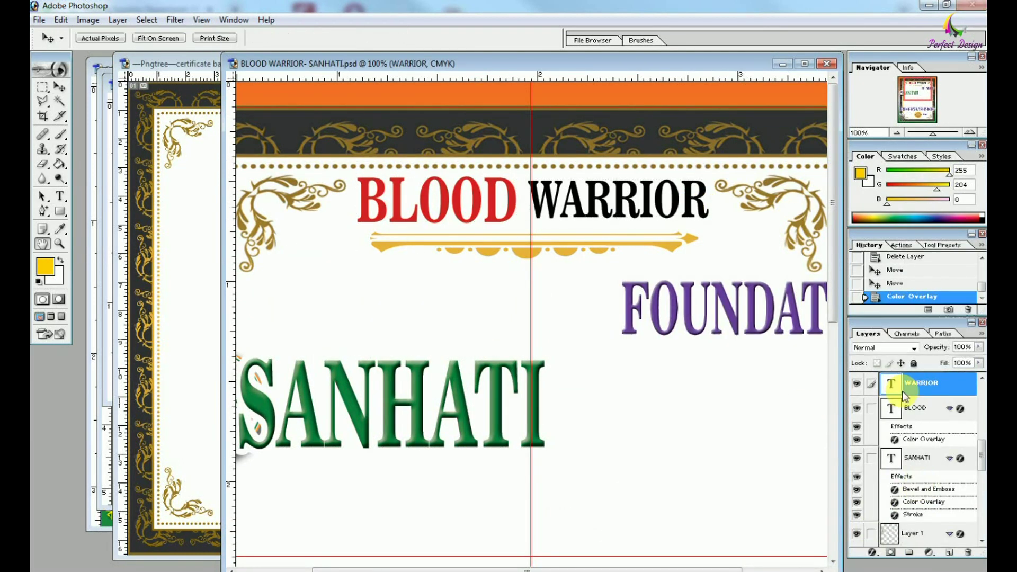
left_click(872, 552)
left_click(791, 220)
left_click(909, 177)
left_click(970, 280)
key("v")
left_click(688, 386)
Centre the logo below BLOOD WARRIOR and enlarge it, moving SANHATI and FOUNDATION toward the middle.
key("ctrl+minus")
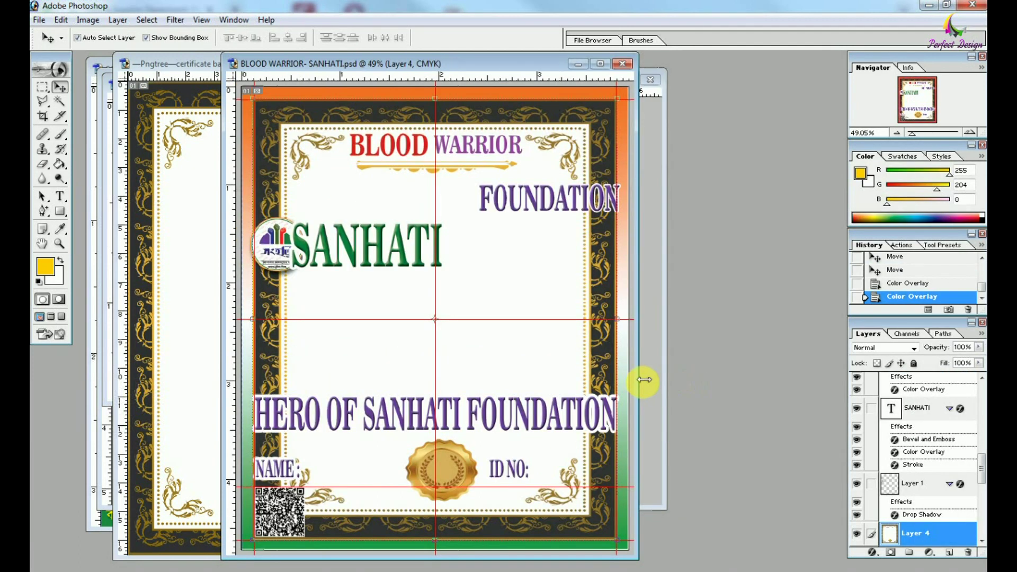
left_click_drag(645, 380, 825, 380)
left_click_drag(365, 249, 522, 212)
left_click_drag(465, 250, 458, 309)
left_click_drag(609, 228, 578, 321)
left_click(547, 217)
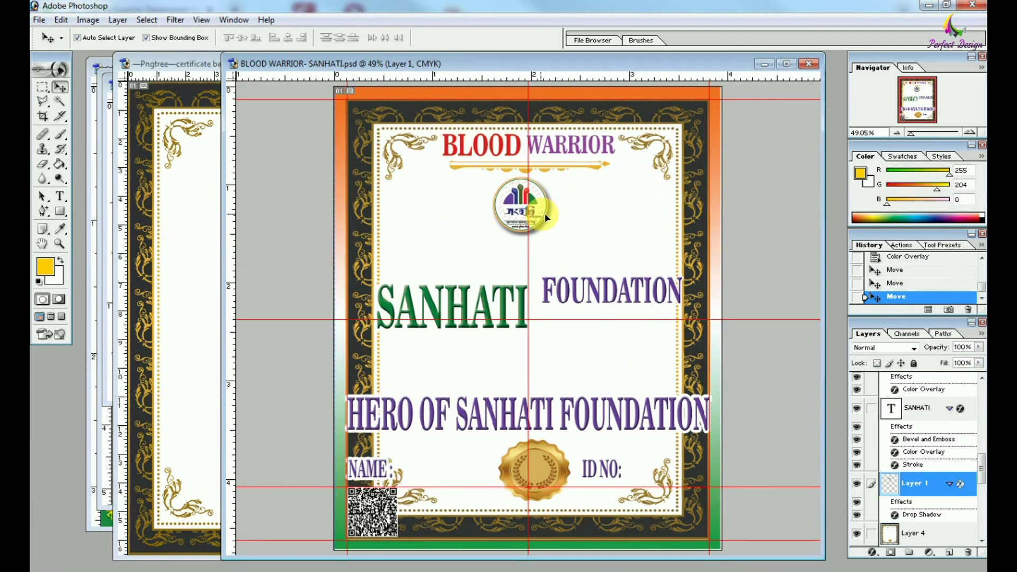
left_click_drag(555, 236, 561, 245)
key("Return")
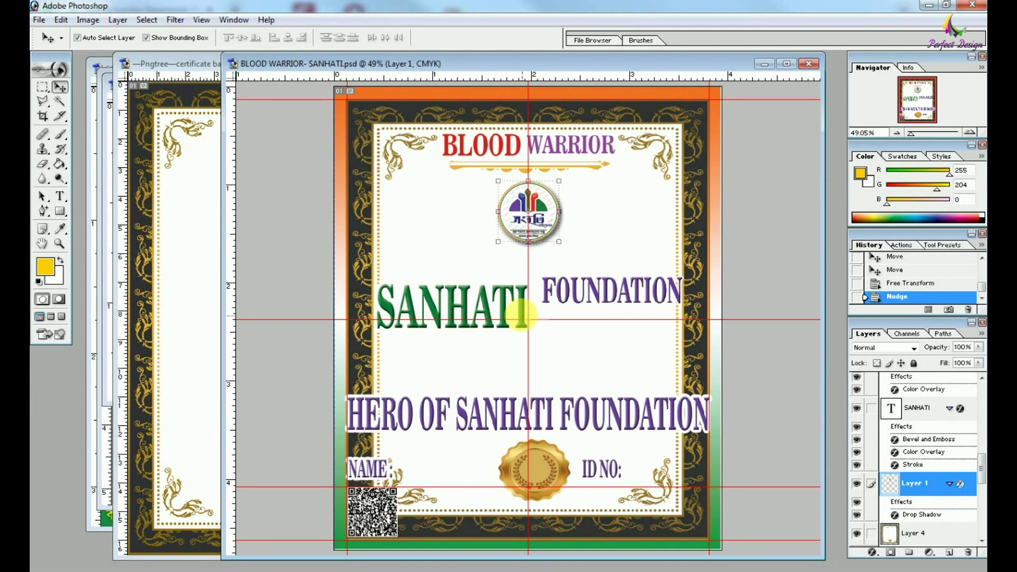
Nudge SANHATI into place and narrow FOUNDATION to sit beside it on one line.
left_click(506, 313)
key("shift+Right")
key("shift+Right")
key("shift+Down")
key("shift+Right")
key("shift+Down")
left_click(546, 288)
left_click(501, 318)
left_click_drag(585, 291, 599, 318)
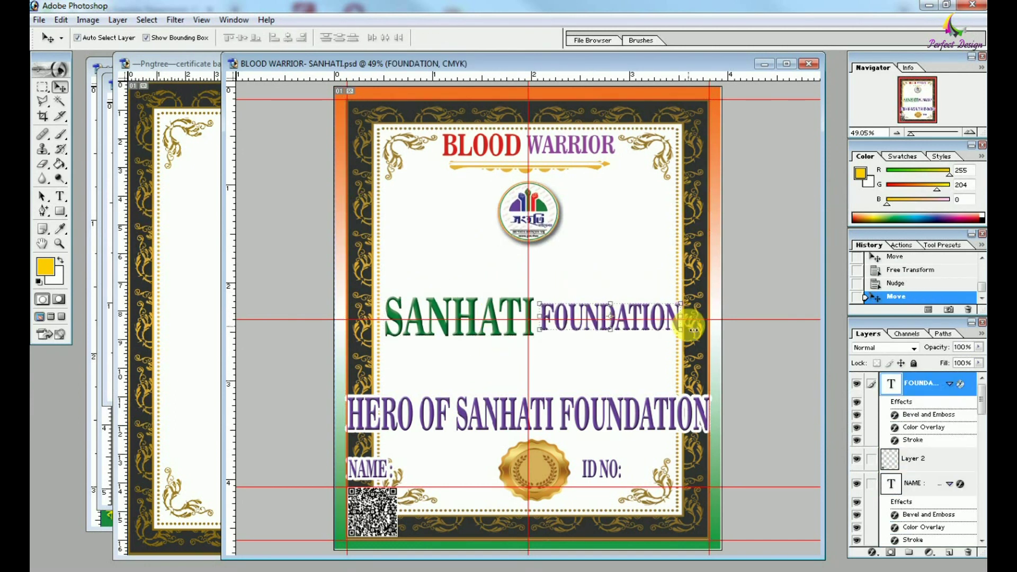
left_click_drag(688, 325, 679, 324)
key("Return")
left_click(655, 355)
Change the tagline to 'Hero Of' set in the AR BERKLEY script font.
left_click(464, 418)
key("t")
left_click_drag(460, 419, 478, 523)
key("BackSpace")
key("ctrl+a")
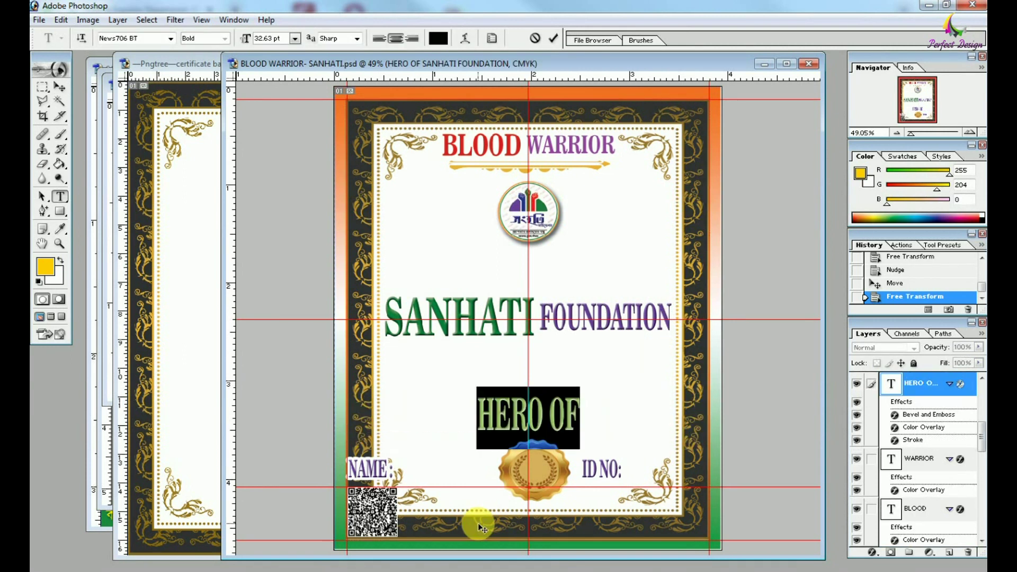
type("Hero of")
key("BackSpace")
key("BackSpace")
type("Of")
key("ctrl+a")
left_click(170, 39)
left_click(151, 109)
left_click(133, 39)
key("Down")
key("Down")
key("Down")
Move Hero Of above SANHATI FOUNDATION and widen it.
left_click(59, 86)
left_click_drag(551, 407, 541, 264)
key("ctrl+plus")
key("ctrl+plus")
key("ctrl+plus")
key("ctrl+plus")
key("ctrl+minus")
left_click_drag(571, 294, 632, 293)
key("Return")
key("Left")
key("Left")
key("Left")
key("Left")
key("Left")
Give Hero Of a Bevel and Emboss and a pink Color Overlay.
left_click(873, 552)
left_click(911, 469)
left_click(658, 415)
left_click(863, 302)
left_click(805, 214)
left_click(764, 218)
key("Return")
key("Return")
Send the background border layer backward behind the stamp and lines.
key("ctrl+0")
left_click(609, 386)
left_click_drag(636, 451, 821, 450)
key("ctrl+bracketleft")
key("ctrl+bracketleft")
key("ctrl+bracketleft")
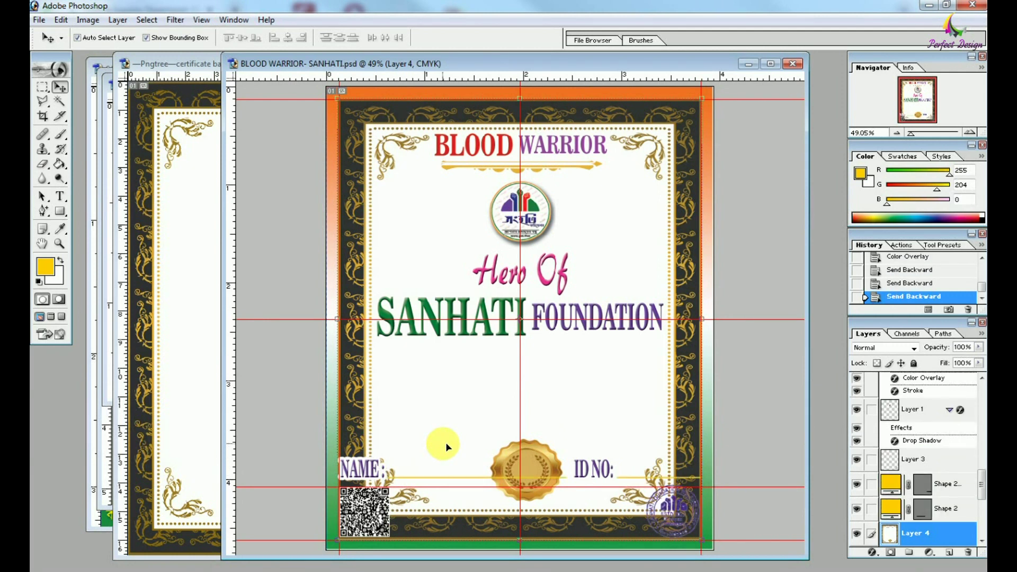
Move the QR code beside NAME, the stamp right of the seal, and raise the NAME/ID NO line.
left_click_drag(365, 515, 670, 515)
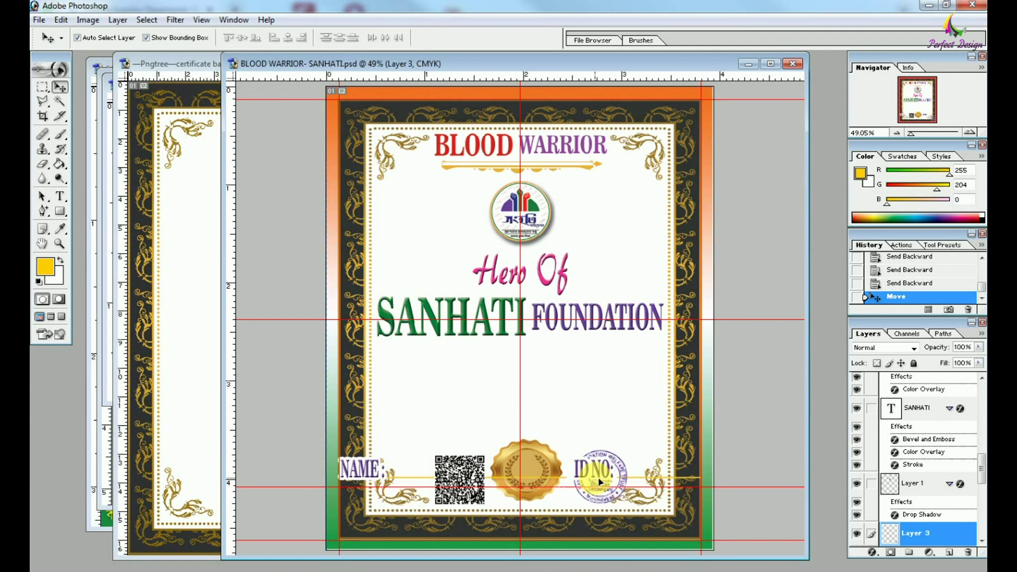
left_click_drag(547, 468, 617, 438)
key("ctrl+plus")
key("ctrl+plus")
left_click_drag(321, 504, 372, 370)
Put ID NO on its own line, lengthen the gold line after NAME, and duplicate it under ID NO.
key("t")
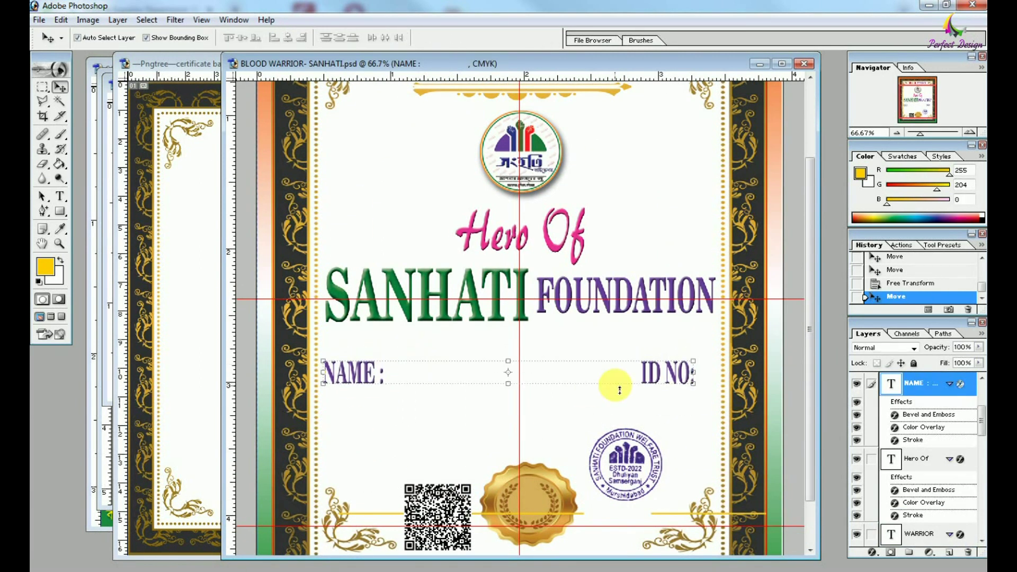
left_click(640, 363)
key("Return")
key("v")
left_click(391, 518)
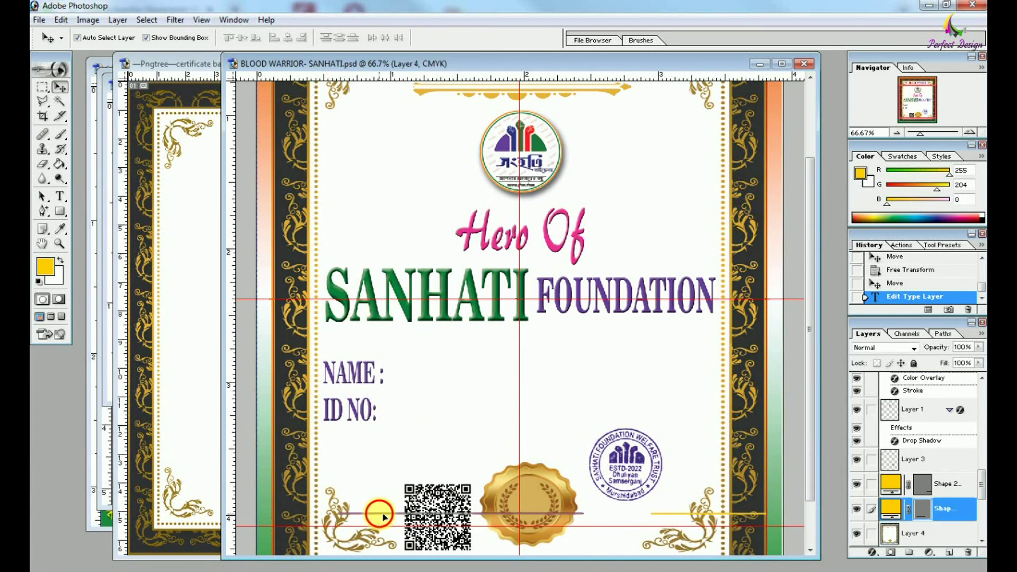
left_click_drag(373, 513, 420, 384)
left_click_drag(640, 389, 665, 389)
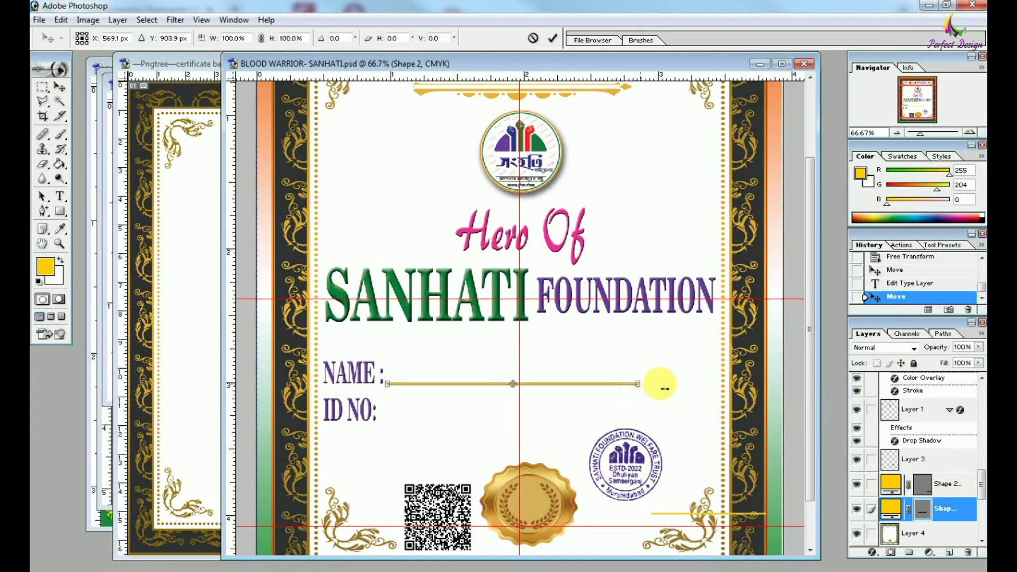
key("Return")
left_click_drag(529, 386, 549, 425)
Bring ID NO back onto the NAME row and delete the surplus lower gold line layer.
left_click(356, 409)
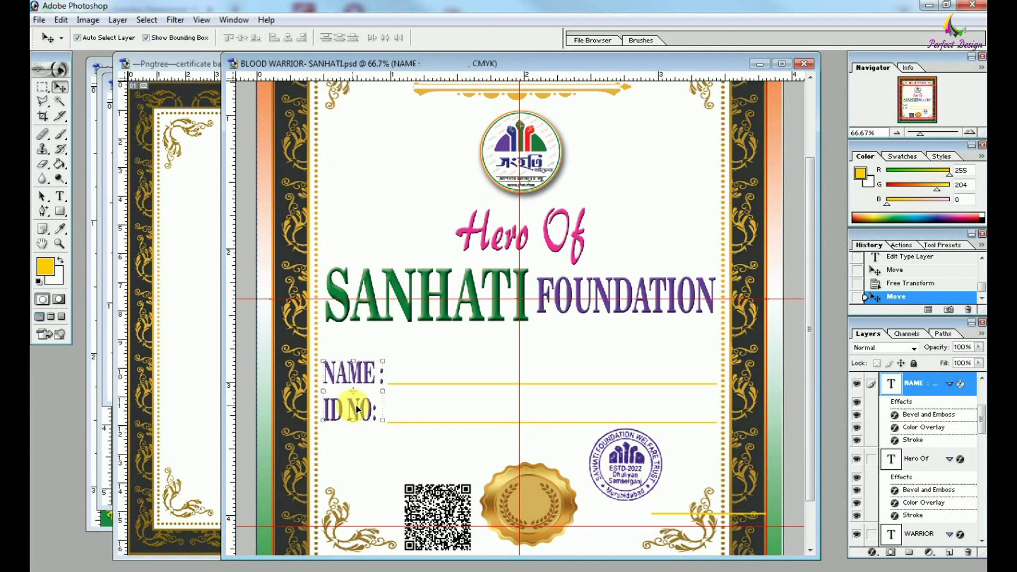
double_click(915, 504)
left_click(971, 293)
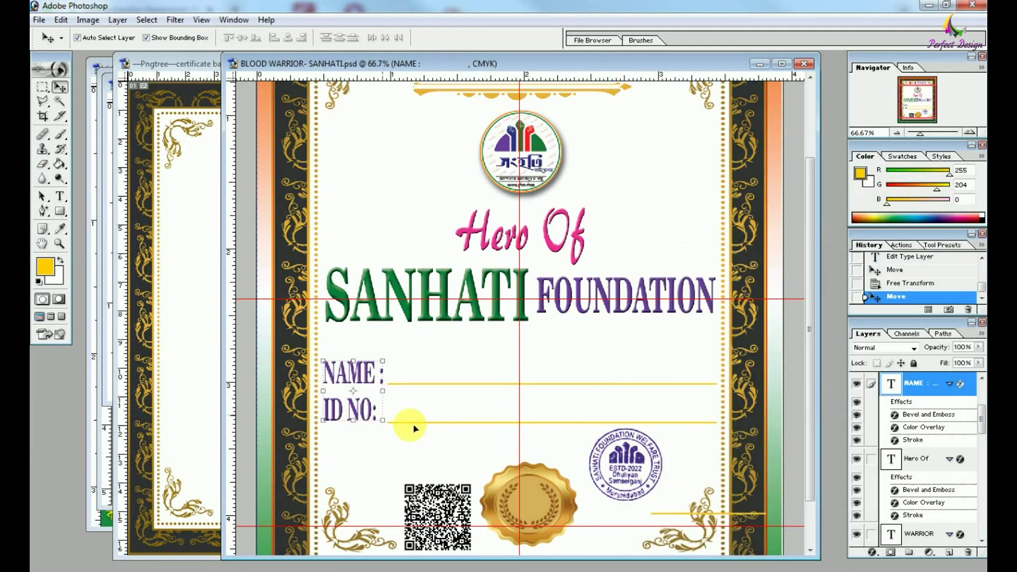
key("t")
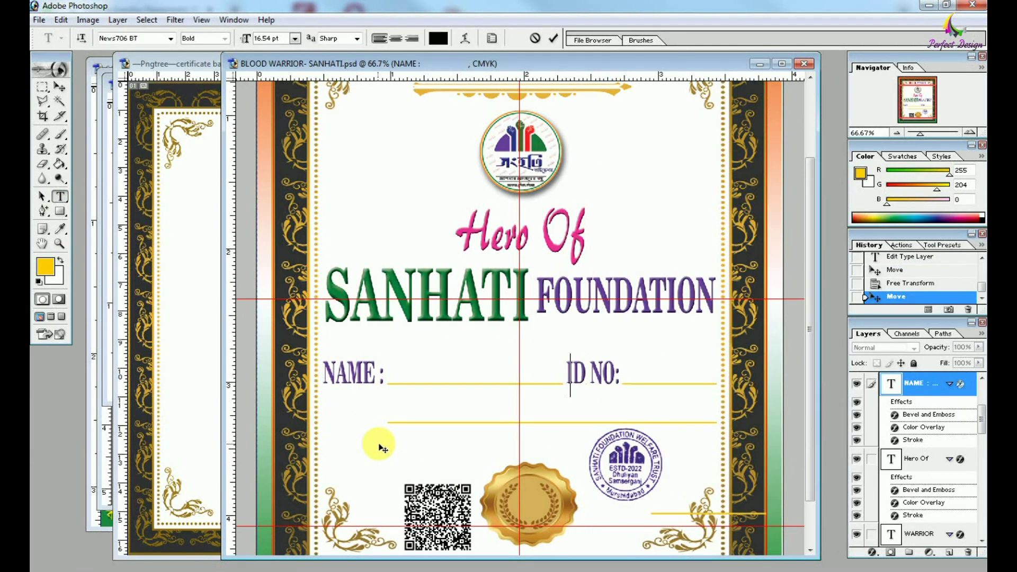
left_click(59, 86)
left_click(424, 425)
left_click(424, 423)
left_click(968, 552)
left_click(968, 552)
key("Return")
key("ctrl+plus")
key("ctrl+plus")
key("ctrl+plus")
left_click_drag(597, 484, 592, 377)
left_click(43, 149)
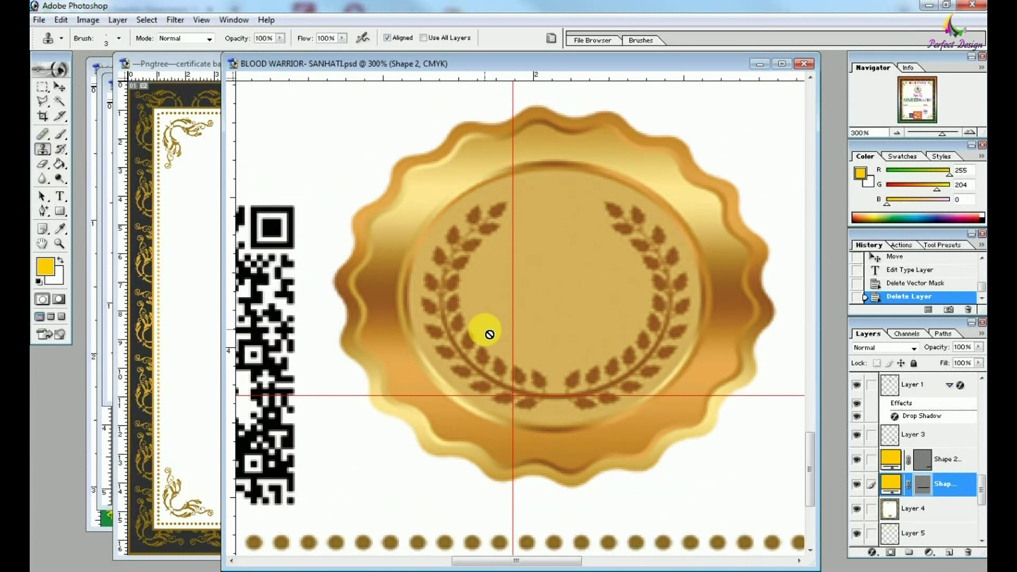
Clone plain gold over the left laurel branch of the seal with the Clone Stamp.
left_click(59, 86)
left_click(446, 243)
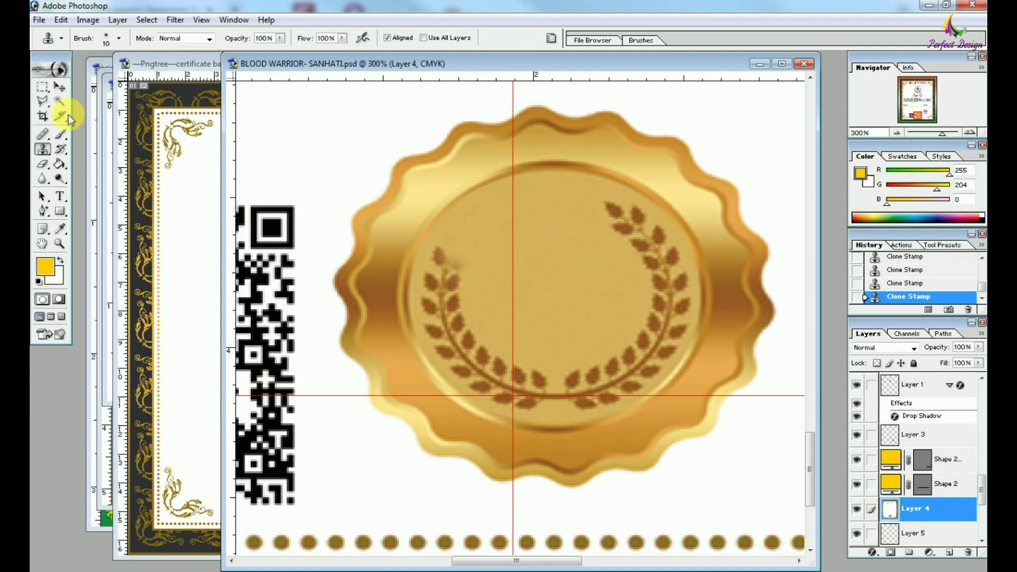
left_click_drag(42, 87, 90, 100)
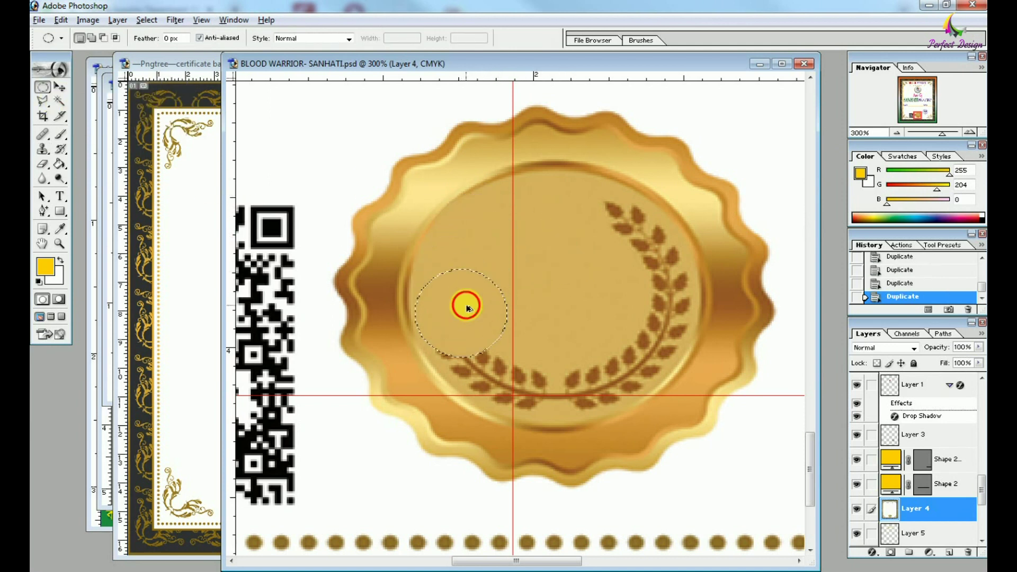
left_click_drag(510, 345, 592, 344)
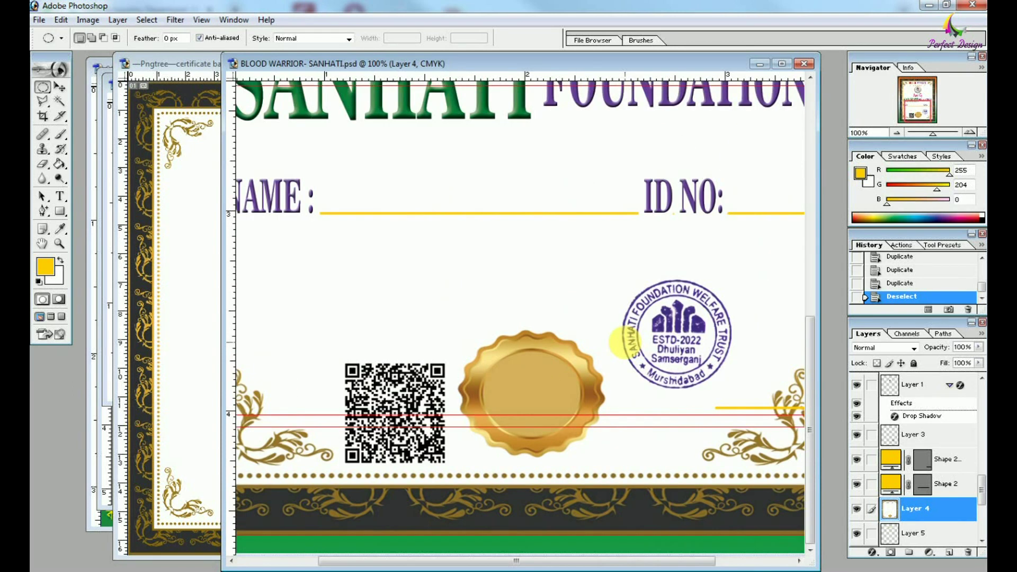
Move the round SANHATI stamp onto the gold seal and erase its white background with the Magic Eraser.
key("v")
left_click_drag(601, 341, 563, 386)
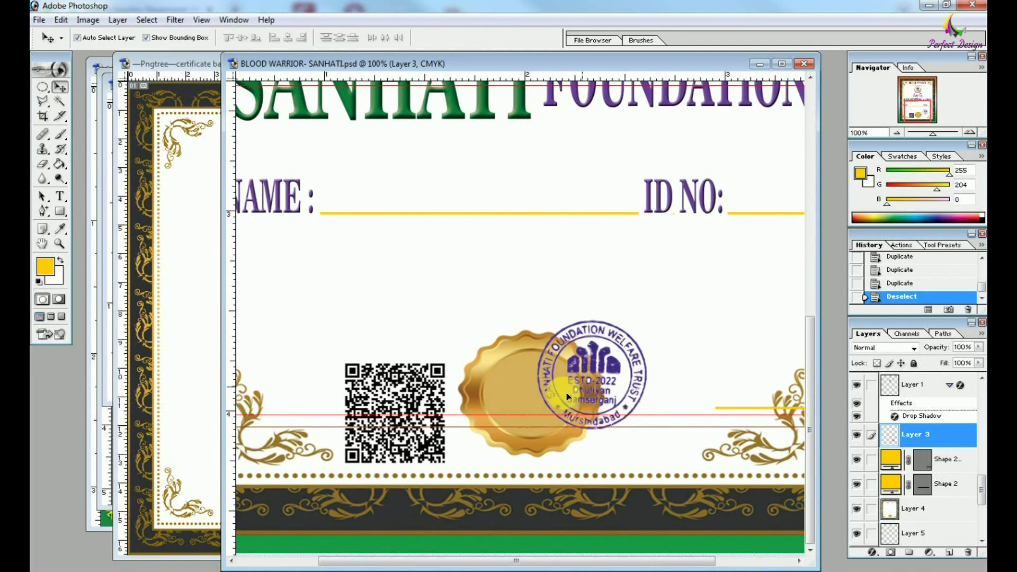
key("ctrl+plus")
key("ctrl+plus")
key("ctrl+plus")
left_click(47, 169)
left_click(106, 196)
left_click(509, 215)
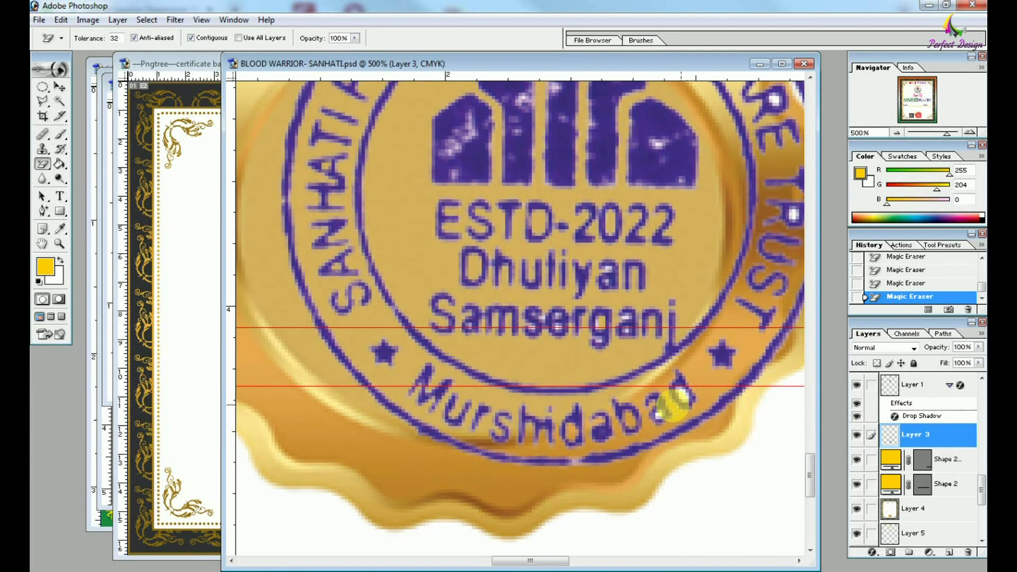
Free Transform the stamp smaller so it fits within the gold seal.
left_click_drag(735, 327, 639, 498)
left_click_drag(530, 233, 551, 255)
key("ctrl+minus")
key("ctrl+minus")
key("ctrl+t")
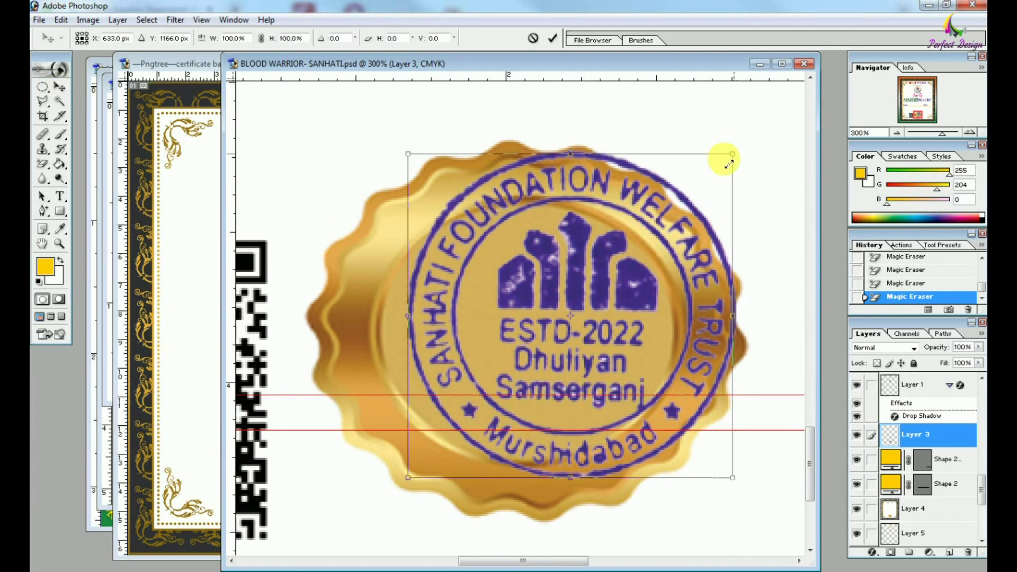
left_click_drag(722, 154, 672, 197)
left_click_drag(568, 484, 548, 465)
left_click_drag(409, 330, 382, 333)
left_click_drag(540, 196, 540, 201)
key("Return")
left_click(794, 224)
key("ctrl+0")
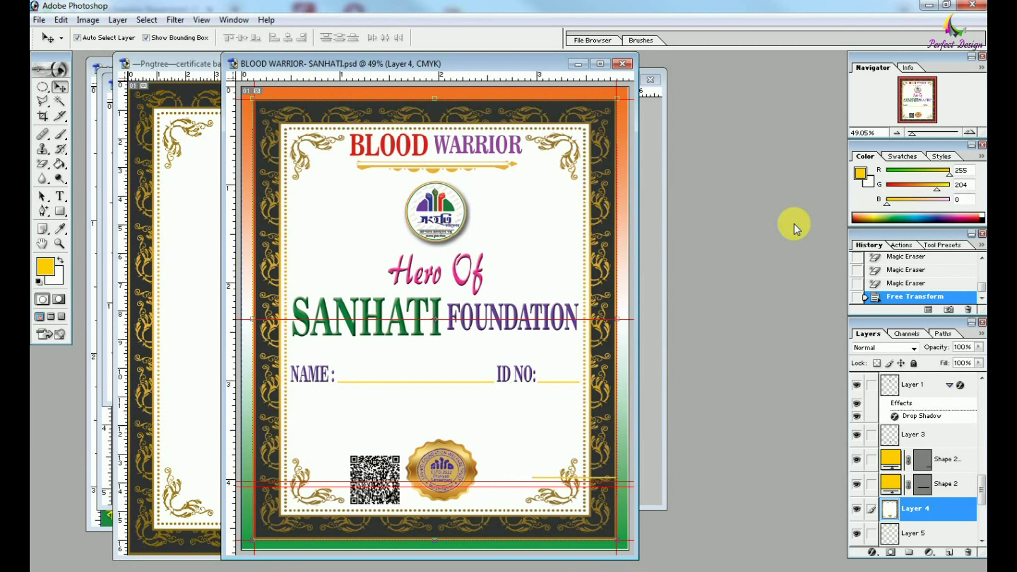
Delete the duplicate yellow Shape 2 copy layer.
key("ctrl+alt+0")
scroll(363, 350, "down", 3)
left_click(363, 350)
scroll(363, 350, "left", 1)
left_click_drag(393, 366, 400, 370)
left_click(505, 319)
scroll(644, 406, "right", 4)
left_click(654, 410)
key("Delete")
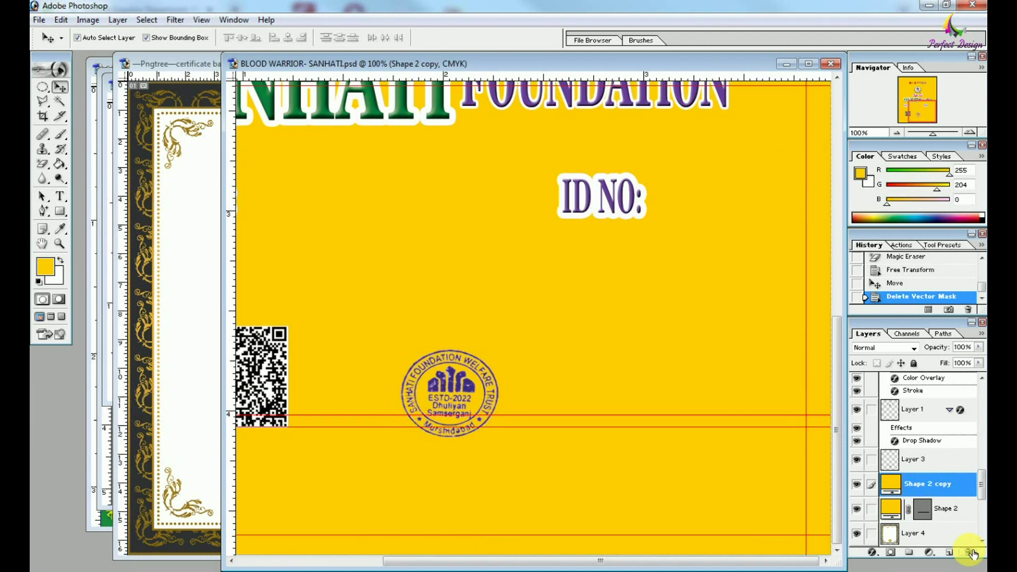
key("Delete")
scroll(586, 302, "left", 2)
Draw a rectangle frame over the QR code, bring the QR to front, and add a Stroke effect.
left_click(60, 213)
left_click_drag(360, 432, 364, 430)
left_click(59, 87)
key("ctrl+bracketright")
key("ctrl+bracketright")
key("ctrl+bracketright")
key("ctrl+shift+bracketright")
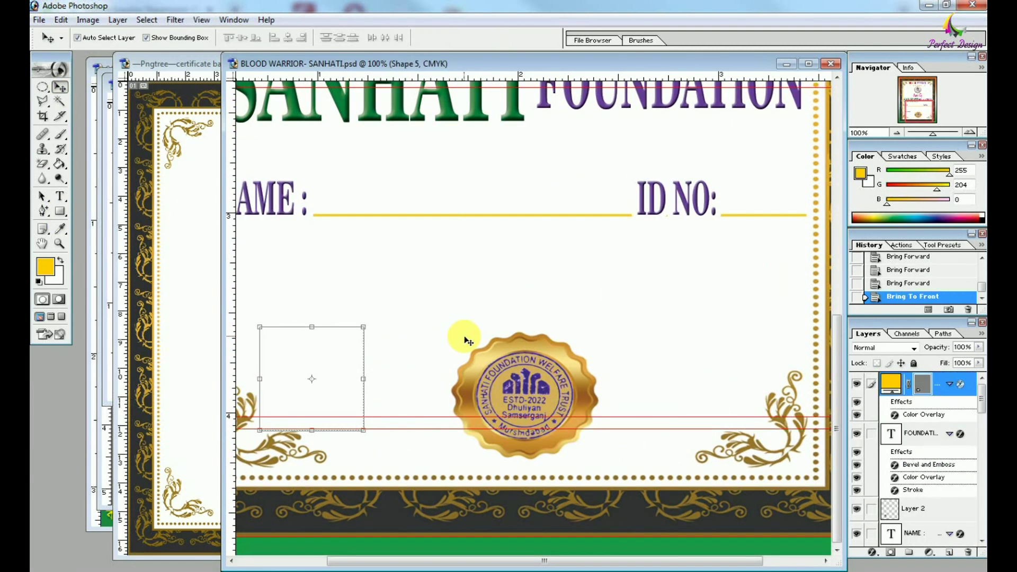
key("ctrl+bracketleft")
left_click(871, 552)
left_click(907, 539)
Apply a red stroke to the QR frame and nudge the QR code right within it.
left_click(774, 376)
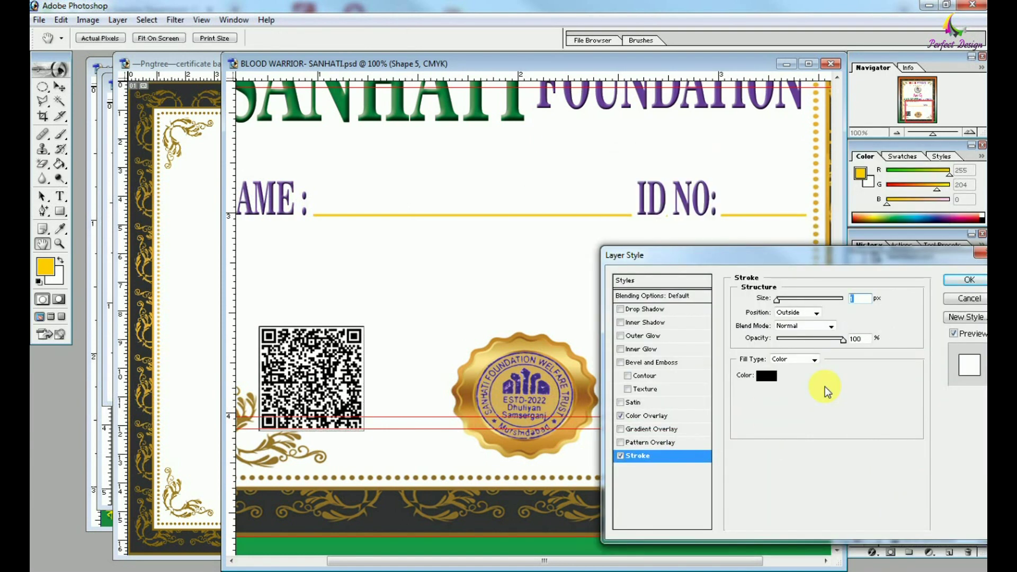
key("Return")
mouse_move(369, 334)
left_mouse_down()
mouse_move(439, 334)
mouse_move(384, 360)
left_mouse_up()
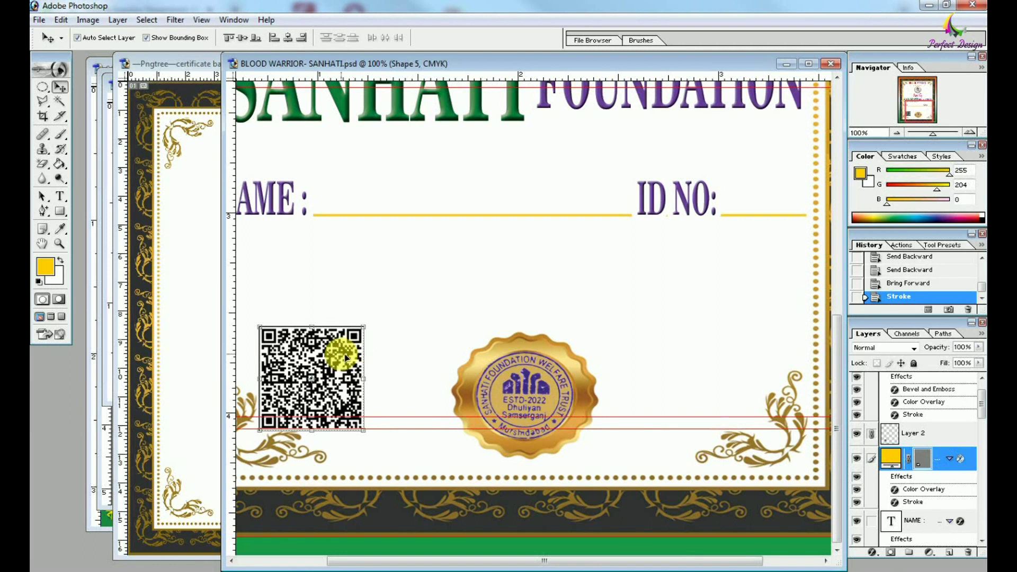
key("shift+Right")
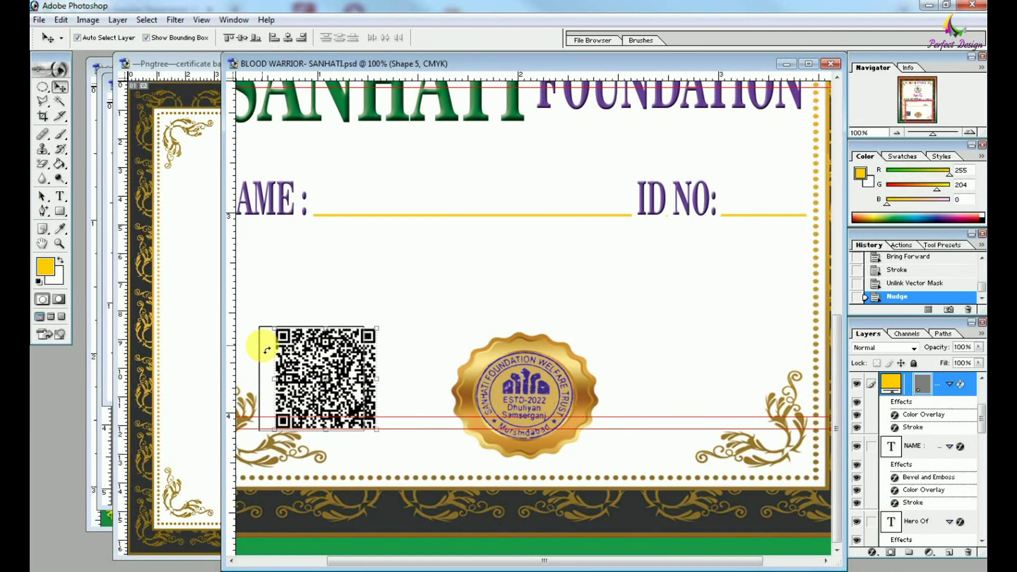
Move the QR code back into its rectangle frame.
left_click_drag(359, 362, 305, 371)
left_click(291, 349)
left_click(402, 292)
Draw a second rectangle at the lower right as a photo frame and give it a Stroke.
key("u")
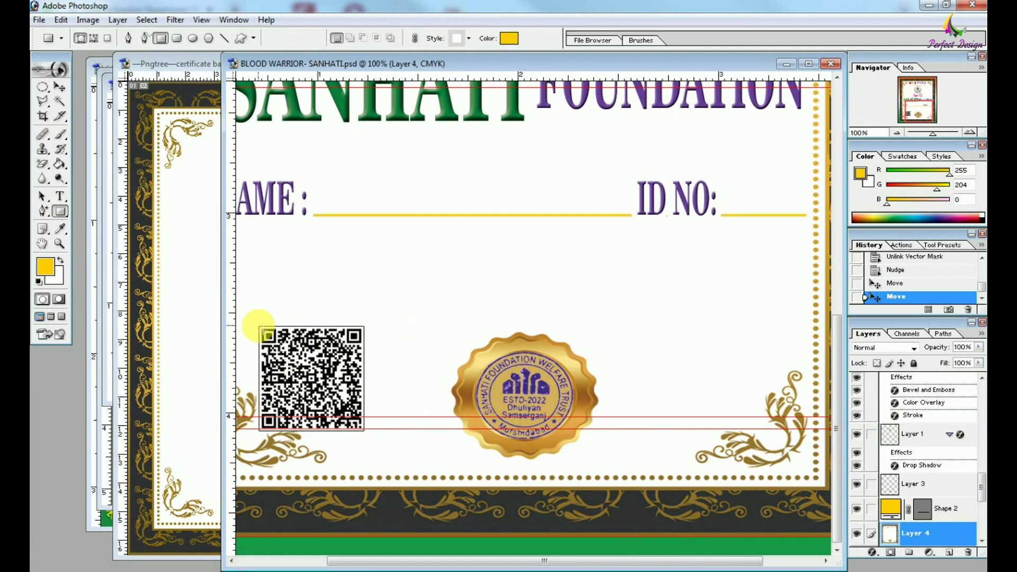
left_click_drag(364, 432, 364, 432)
left_click(62, 87)
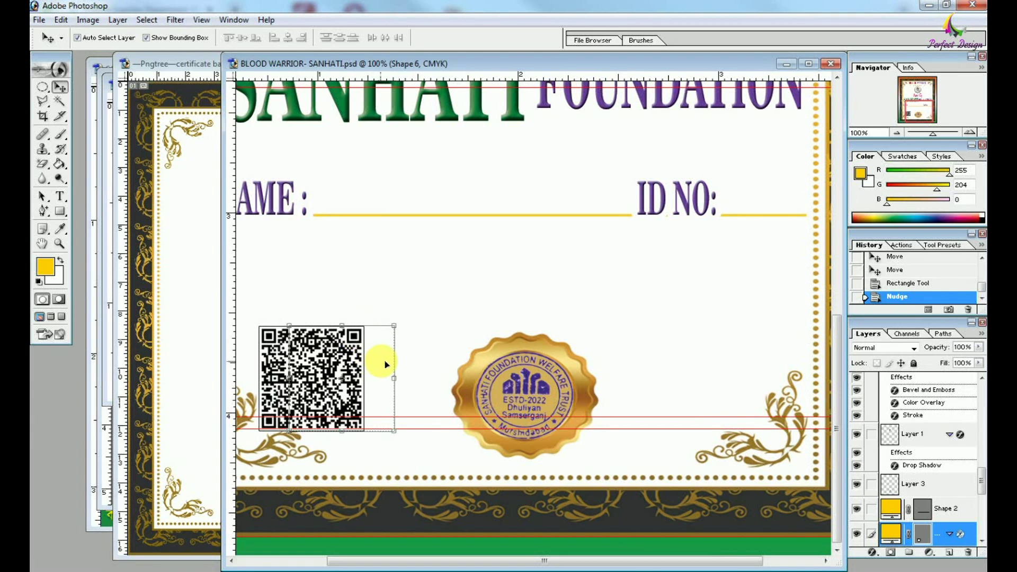
left_click(871, 552)
left_click(896, 484)
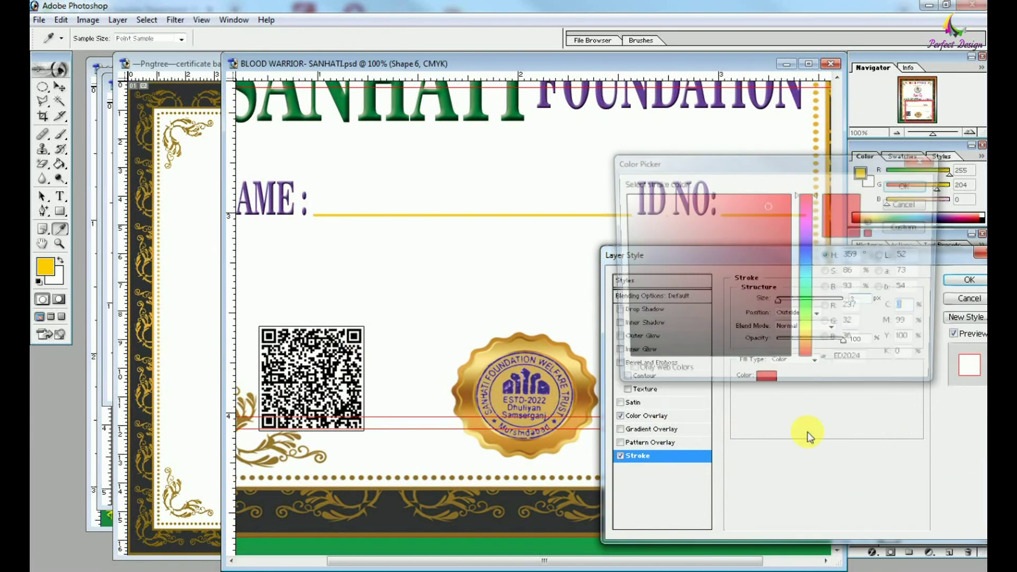
left_click_drag(878, 262, 479, 395)
key("Return")
left_click(586, 249)
key("ctrl+minus")
key("ctrl+minus")
Recolour the NAME and ID NO labels' overlay with gold sampled from the seal, then save a JPEG.
left_click_drag(645, 416, 867, 415)
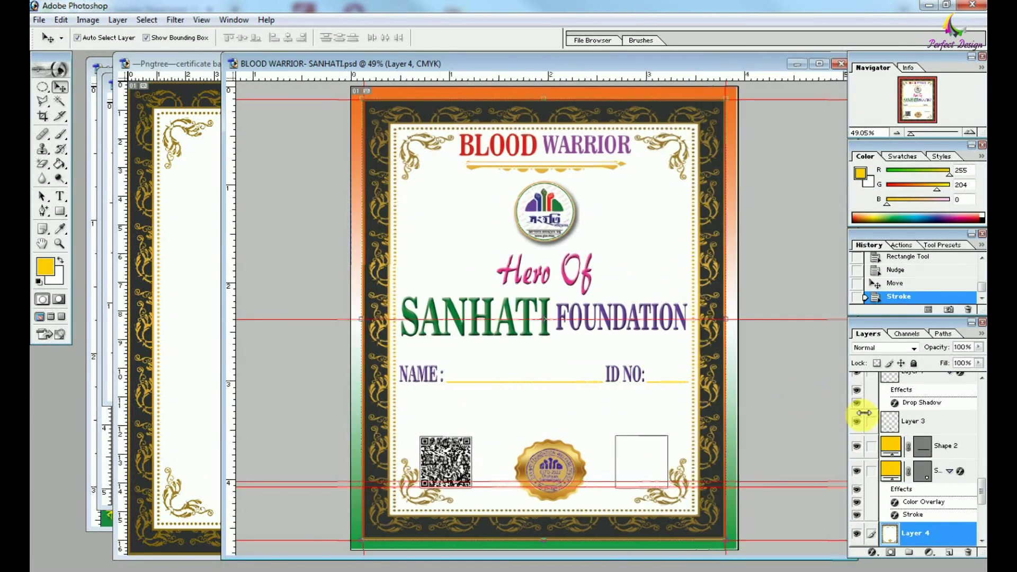
key("ctrl+plus")
key("ctrl+plus")
key("ctrl+plus")
key("ctrl+plus")
left_click_drag(296, 529, 945, 288)
key("ctrl+minus")
key("ctrl+minus")
left_click(404, 329)
double_click(922, 428)
left_click(932, 328)
left_click(644, 459)
key("Return")
key("Return")
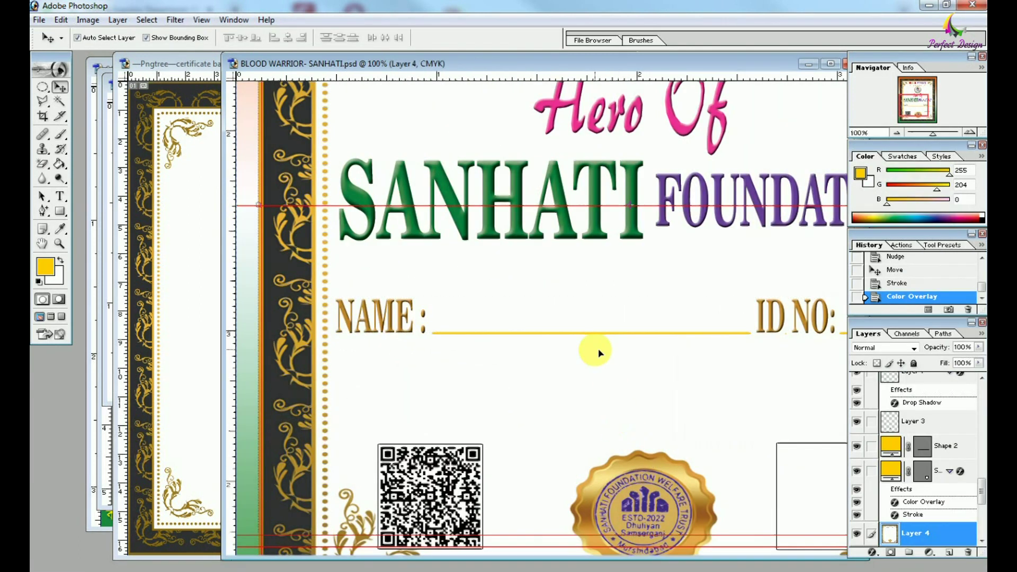
key("ctrl+0")
key("ctrl+shift+s")
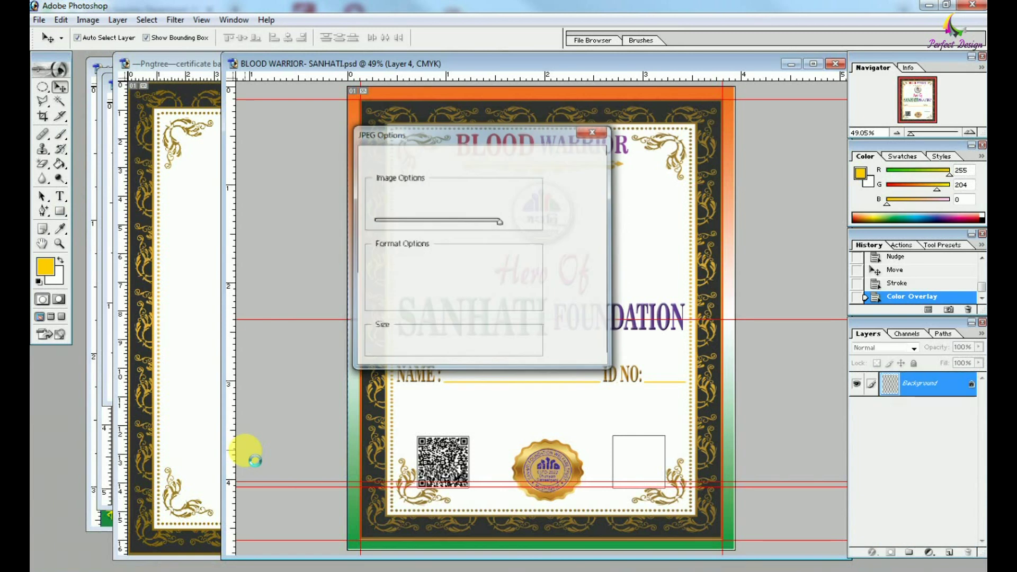
Place a copy of Hero Of below FOUNDATION and clear its layer style to plain black.
key("ctrl+plus")
key("ctrl+plus")
key("ctrl+plus")
left_click(543, 238)
left_click_drag(543, 238, 535, 399)
right_click(927, 383)
left_click(903, 546)
Shrink the Hero Of copy, retype it as the recipient's name, and move it onto the NAME line.
left_click_drag(638, 344, 579, 358)
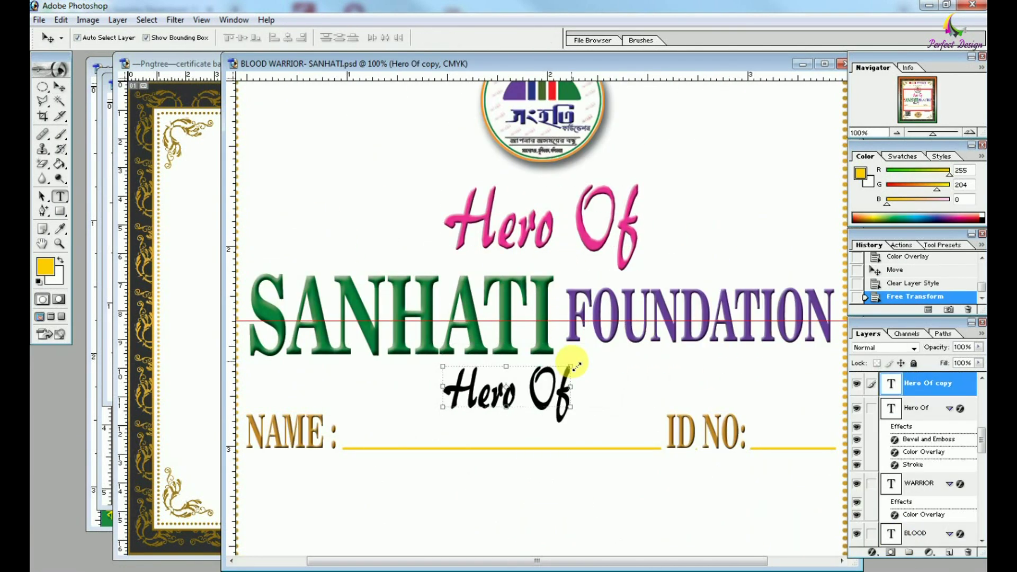
key("Return")
key("t")
left_click(546, 391)
key("ctrl+a")
left_click_drag(551, 390, 538, 410)
left_click(592, 478)
key("ctrl+minus")
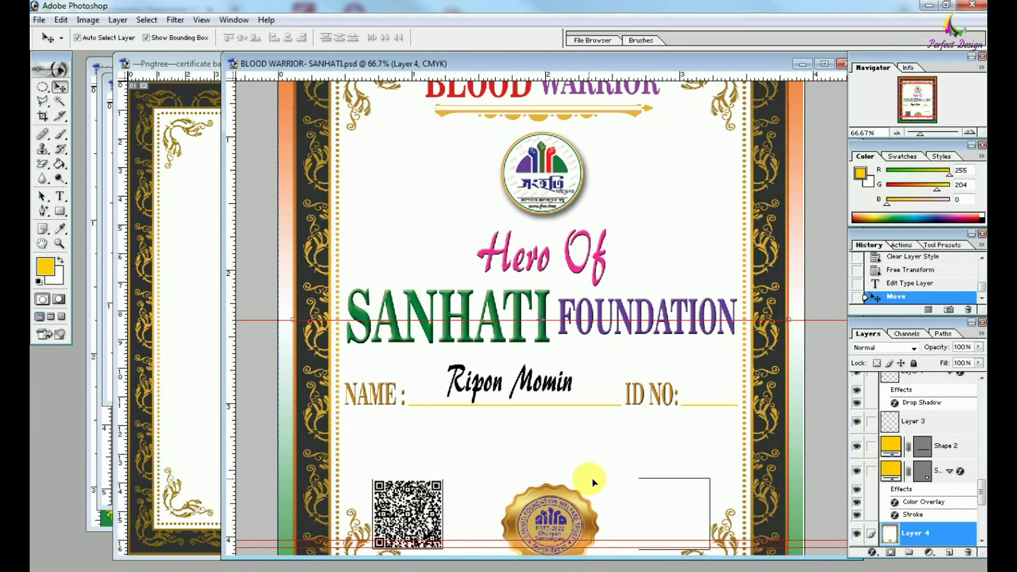
Copy the name text beside ID NO: and set it to Arial Bold Italic.
left_click(540, 379)
left_click_drag(555, 392, 705, 393)
type("t")
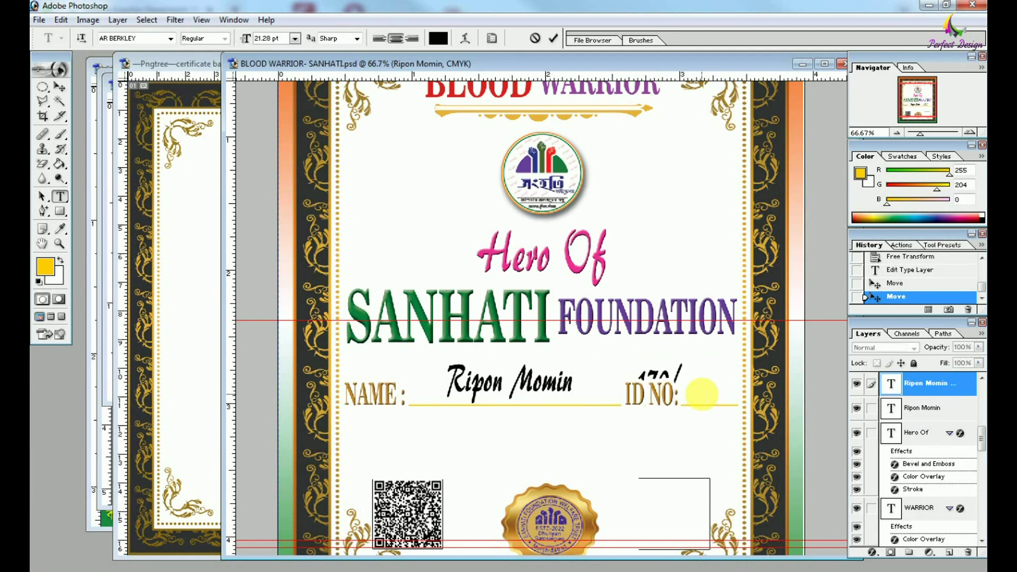
type("2022")
key("ctrl+a")
left_click(171, 38)
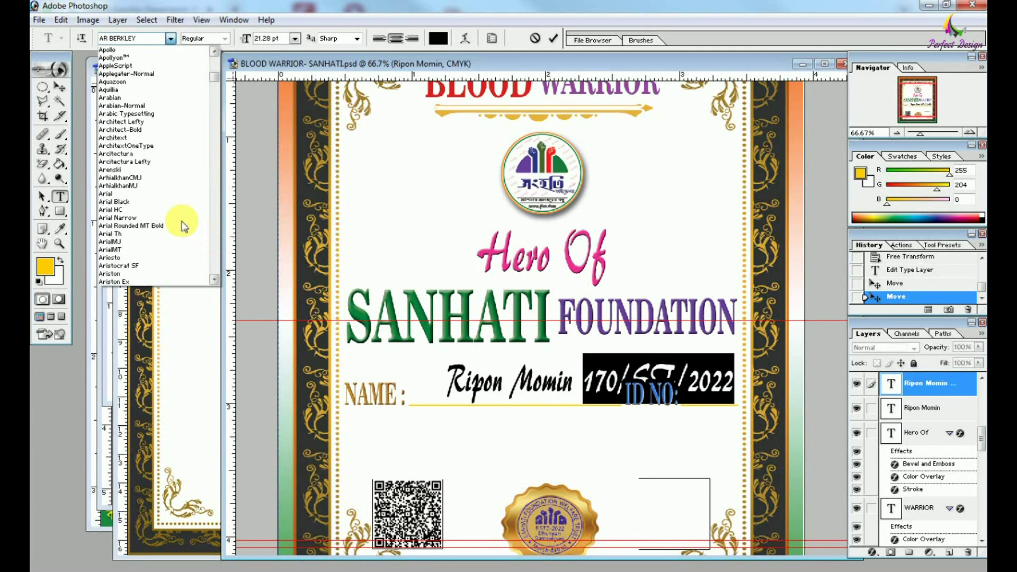
left_click(182, 220)
left_click(225, 38)
left_click(216, 69)
key("ctrl+Return")
key("v")
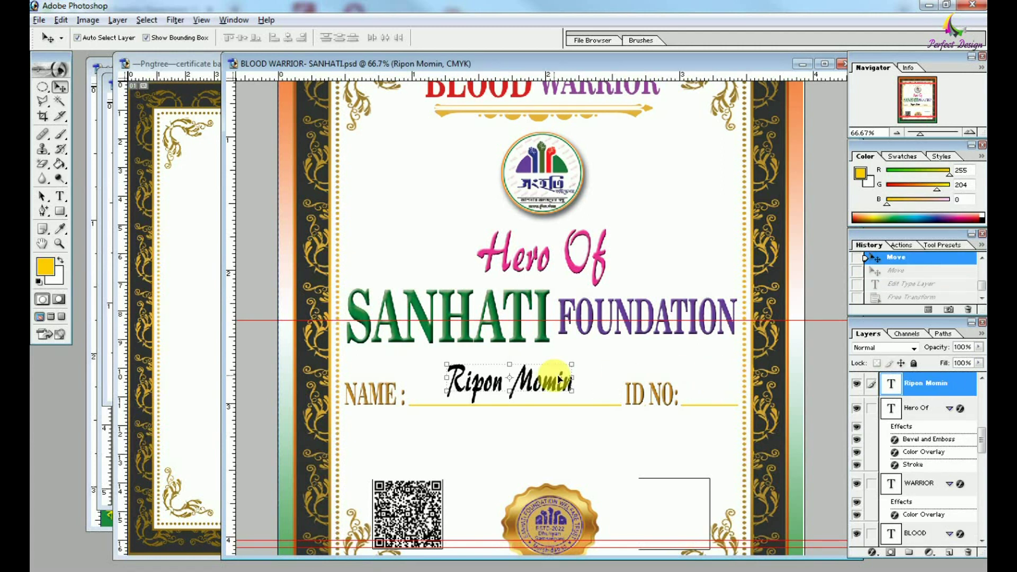
Nudge the name into place and retype the ID NO: copy as the recipient's ID number.
left_click_drag(541, 380, 691, 381)
key("t")
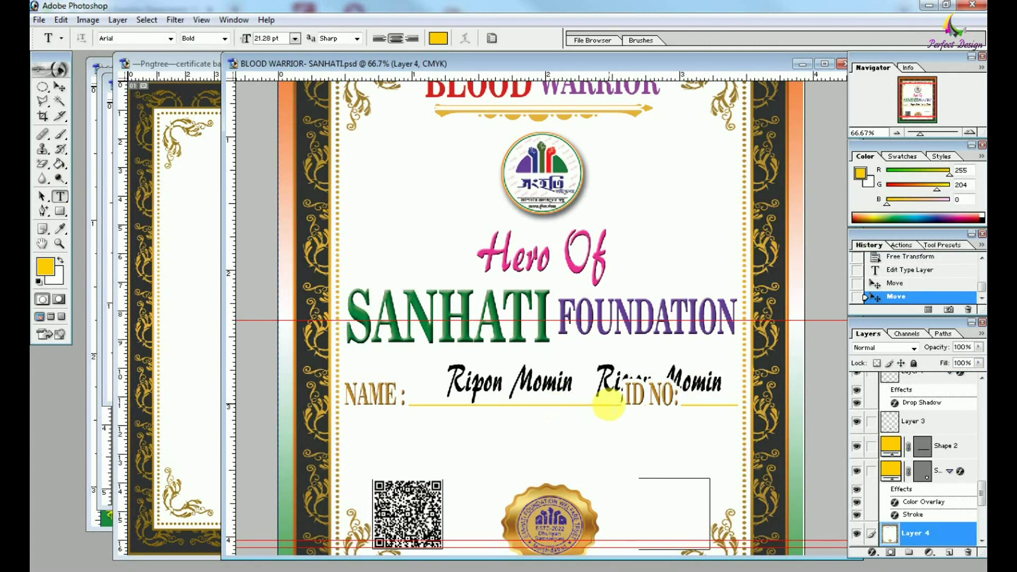
key("ctrl+Return")
key("v")
left_click(528, 381)
key("Left")
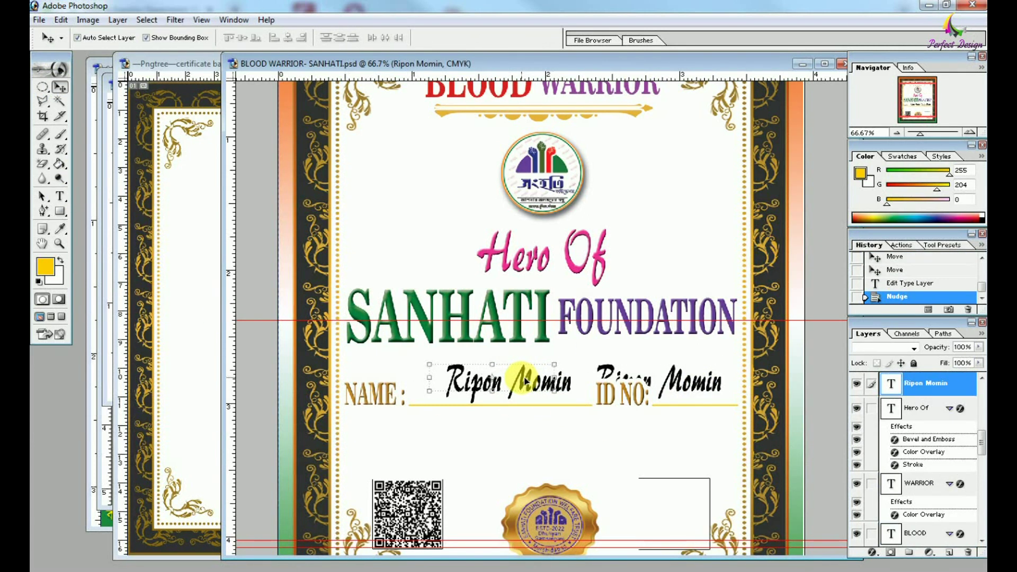
left_click(688, 381)
key("t")
left_click(684, 383)
key("ctrl+a")
Move the ID number down and narrow it to fit the line.
key("ctrl+Return")
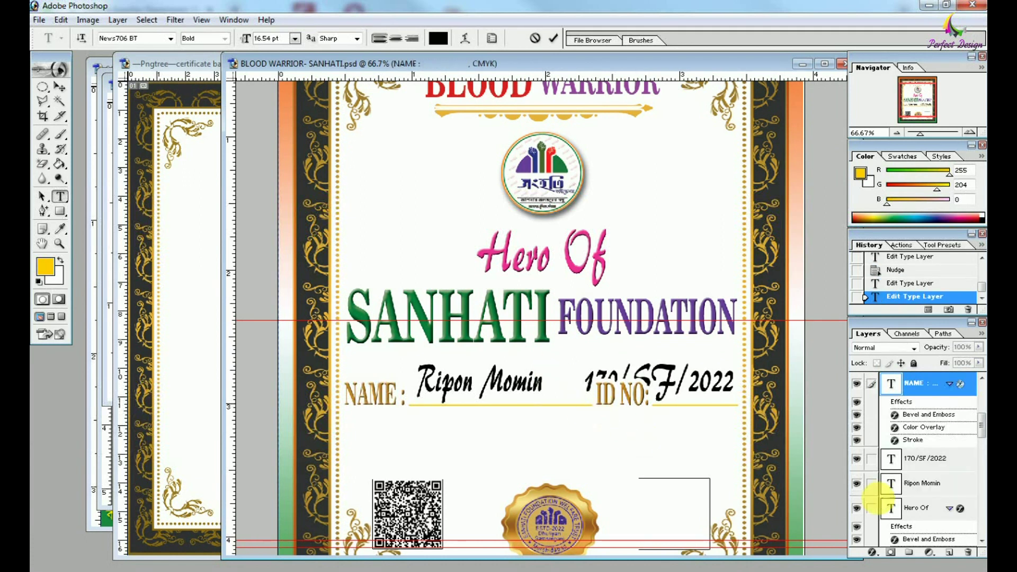
key("v")
left_click_drag(529, 413, 529, 438)
left_click_drag(609, 375, 471, 424)
left_click_drag(557, 422, 536, 423)
key("Return")
key("shift+Right")
key("shift+Right")
key("shift+Right")
key("shift+Right")
key("shift+Right")
key("shift+Right")
Remove ID NO: from the NAME line and duplicate NAME as a separate ID NO: label below.
left_click(387, 432)
key("t")
left_click_drag(343, 430, 415, 438)
key("BackSpace")
key("ctrl+Return")
key("v")
left_click_drag(370, 395, 406, 439)
type("tID NO:")
key("ctrl+Return")
key("v")
Move the yellow rule under ID NO: and set the slightly enlarged ID number on it.
key("ctrl+plus")
left_click_drag(401, 375, 401, 396)
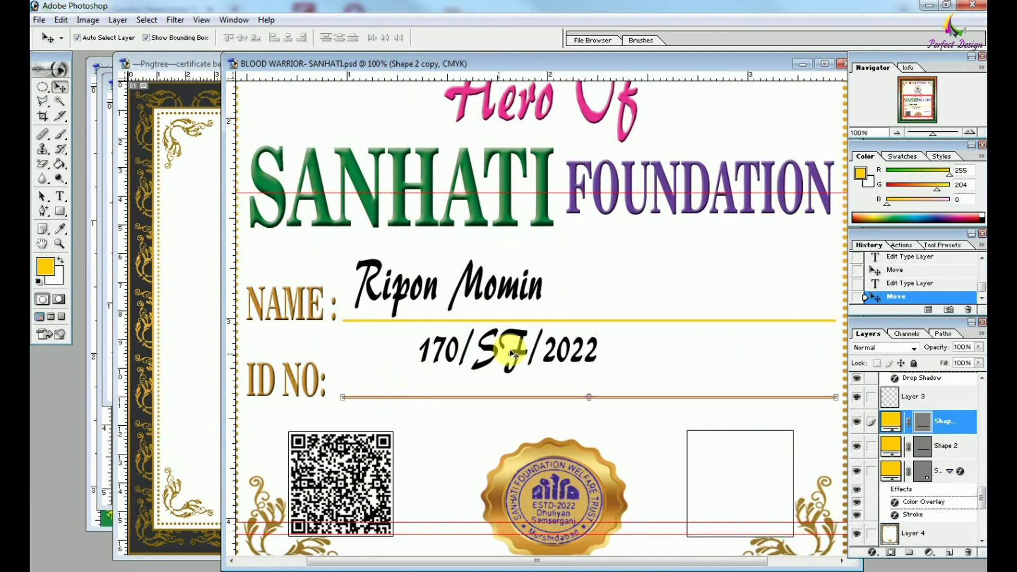
left_click_drag(499, 349, 466, 365)
left_click_drag(561, 346, 594, 351)
key("Return")
key("shift+Right")
key("shift+Right")
key("shift+Right")
key("shift+Right")
key("shift+Right")
key("shift+Right")
key("shift+Right")
key("shift+Right")
key("shift+Right")
key("shift+Right")
key("shift+Right")
key("shift+Right")
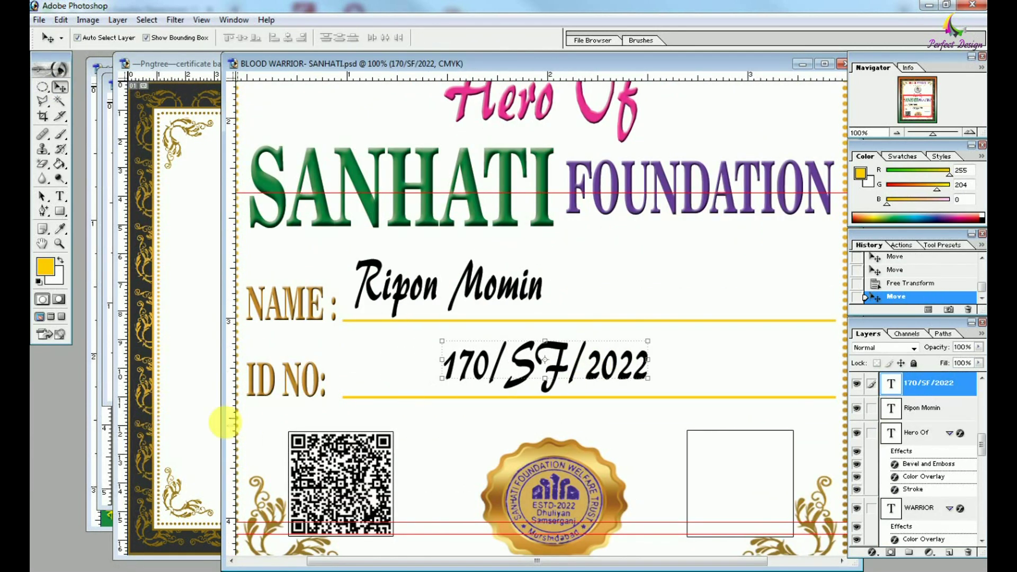
left_click_drag(230, 415, 447, 470)
Drag the portrait photo into the certificate, bring it to front, and scale it into the lower-right frame.
left_click_drag(564, 430, 570, 436)
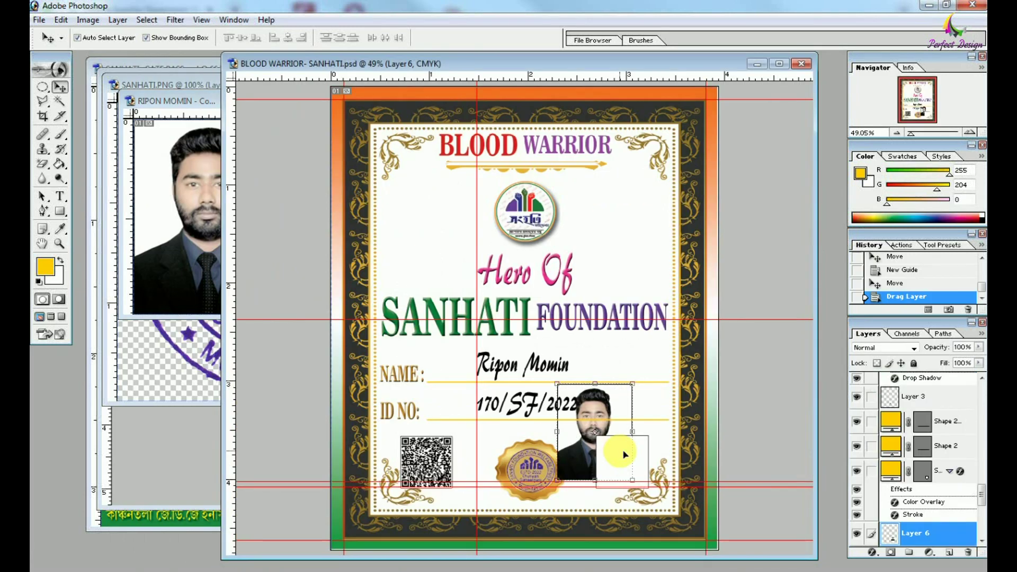
key("ctrl+shift+bracketright")
key("ctrl+alt+0")
left_click_drag(523, 277, 554, 295)
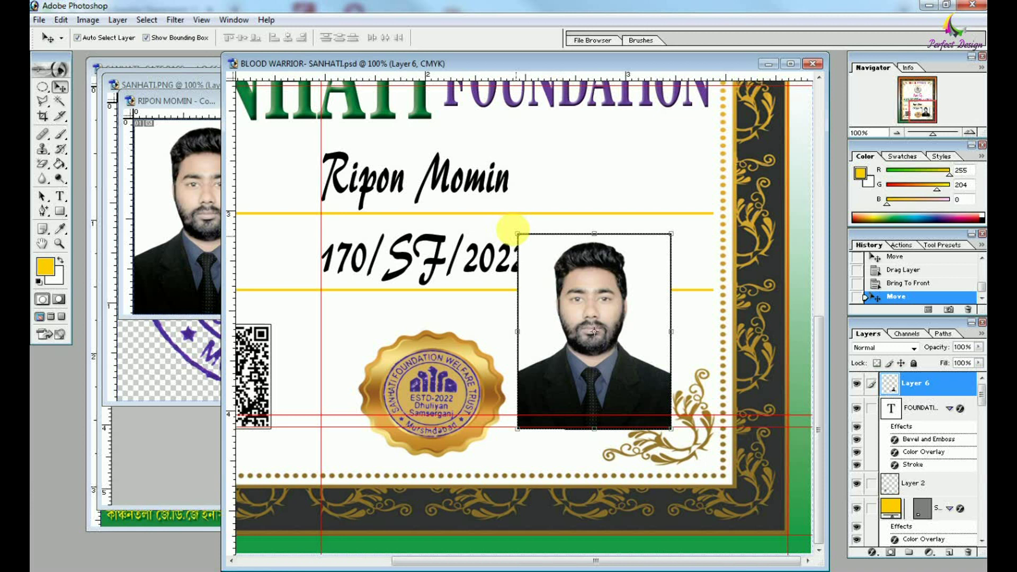
left_click_drag(518, 234, 566, 321)
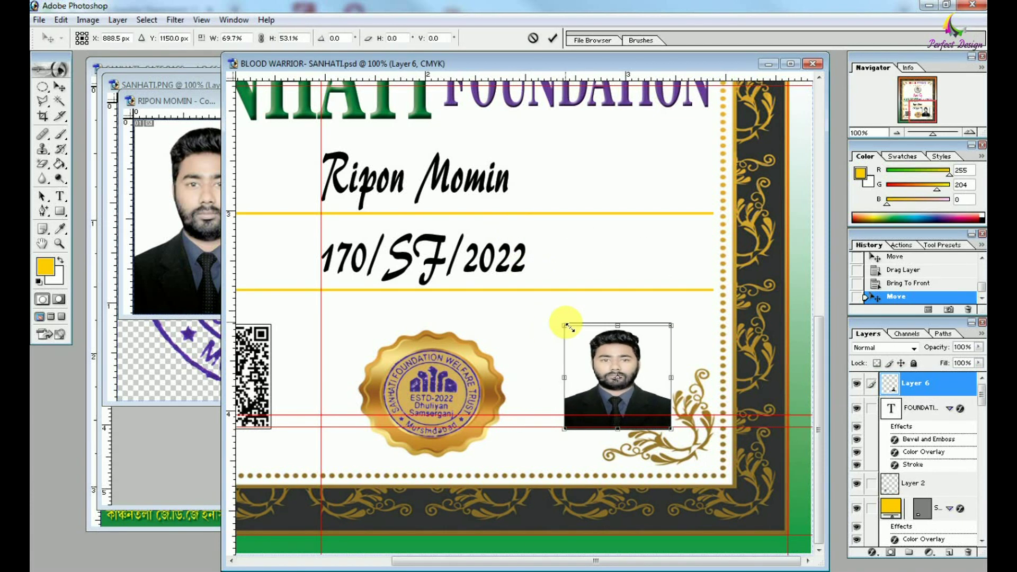
key("Return")
left_click(530, 334)
key("ctrl+0")
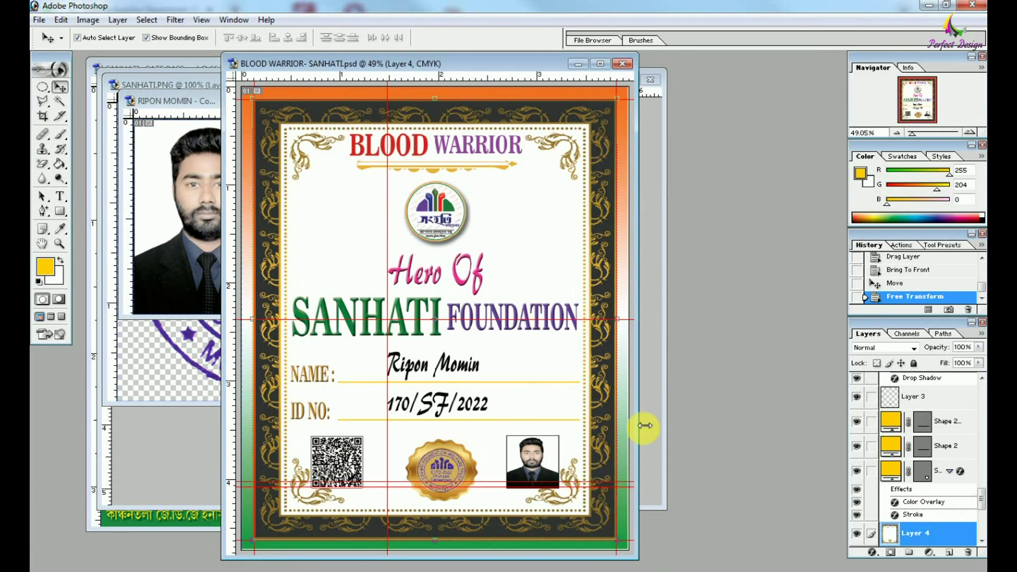